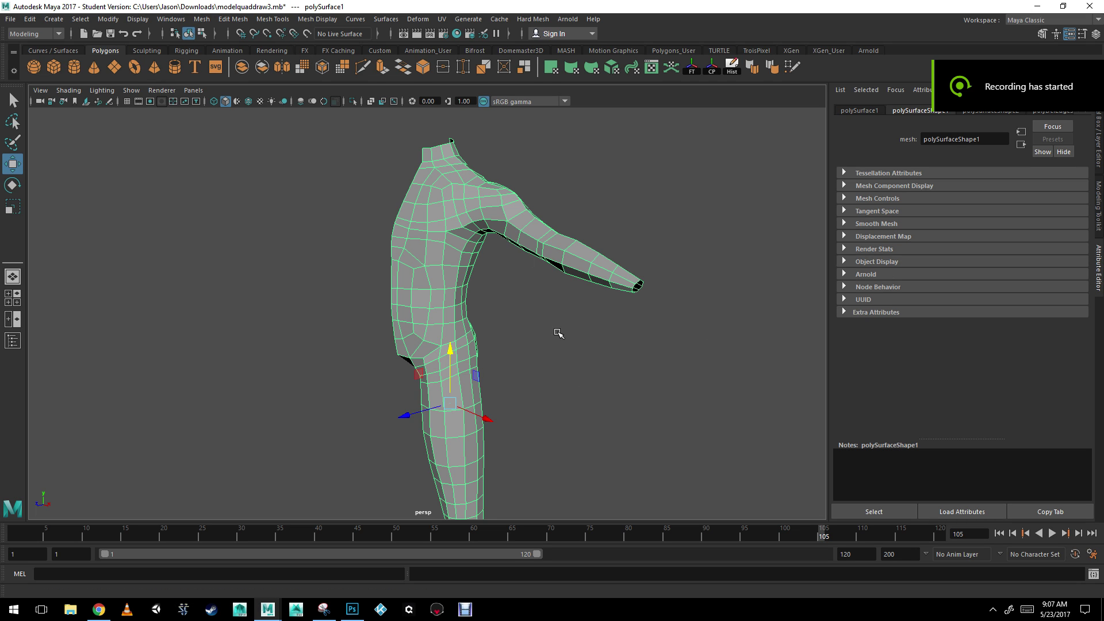
Step: Bevel the horizontal edge loop around the lower waist of the half-body mesh, just above the hip
middle_click_drag(559, 333, 569, 332, "alt")
right_click_drag(439, 328, 514, 316, "alt")
left_click_drag(534, 333, 514, 359, "alt")
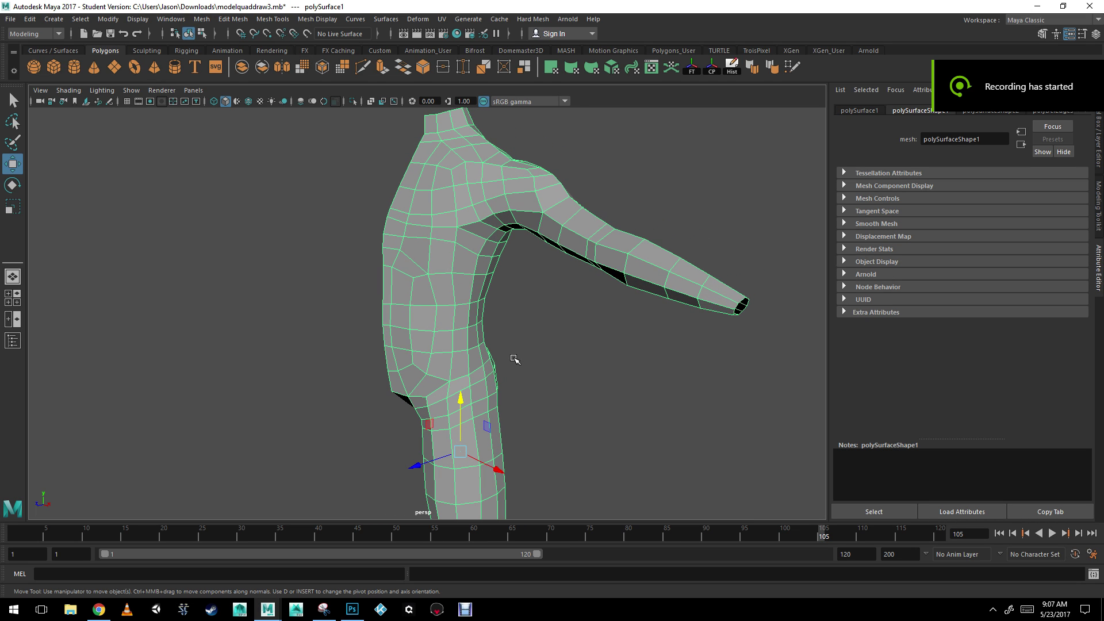
left_click_drag(512, 313, 485, 311, "alt")
scroll(506, 302, "up", 3)
scroll(490, 291, "up", 3)
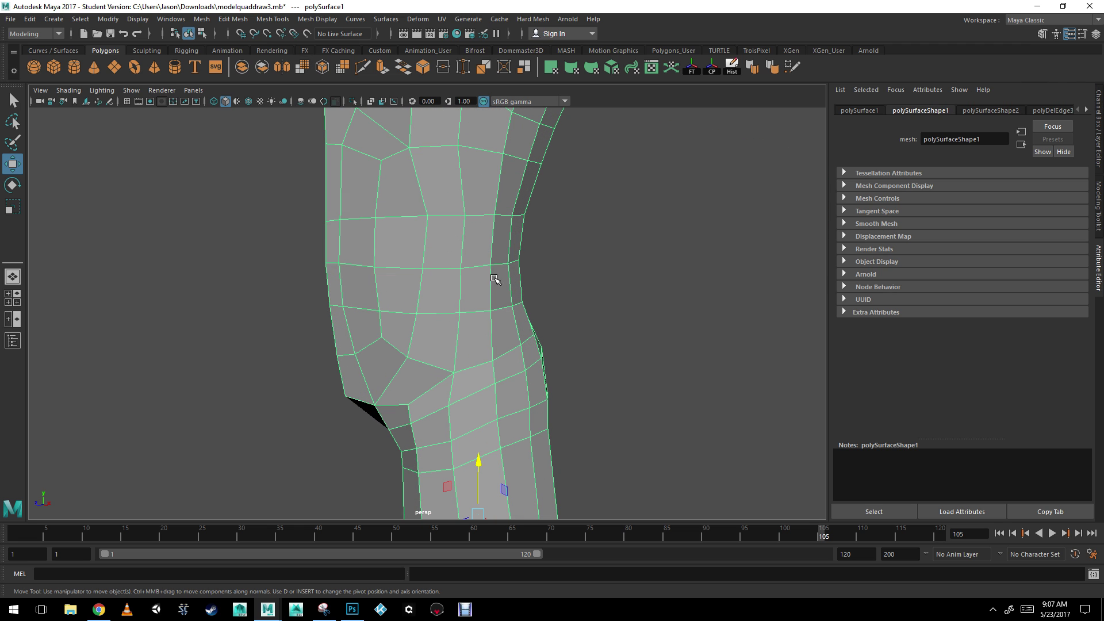
right_click_drag(456, 259, 446, 230)
left_click_drag(451, 293, 407, 295, "alt")
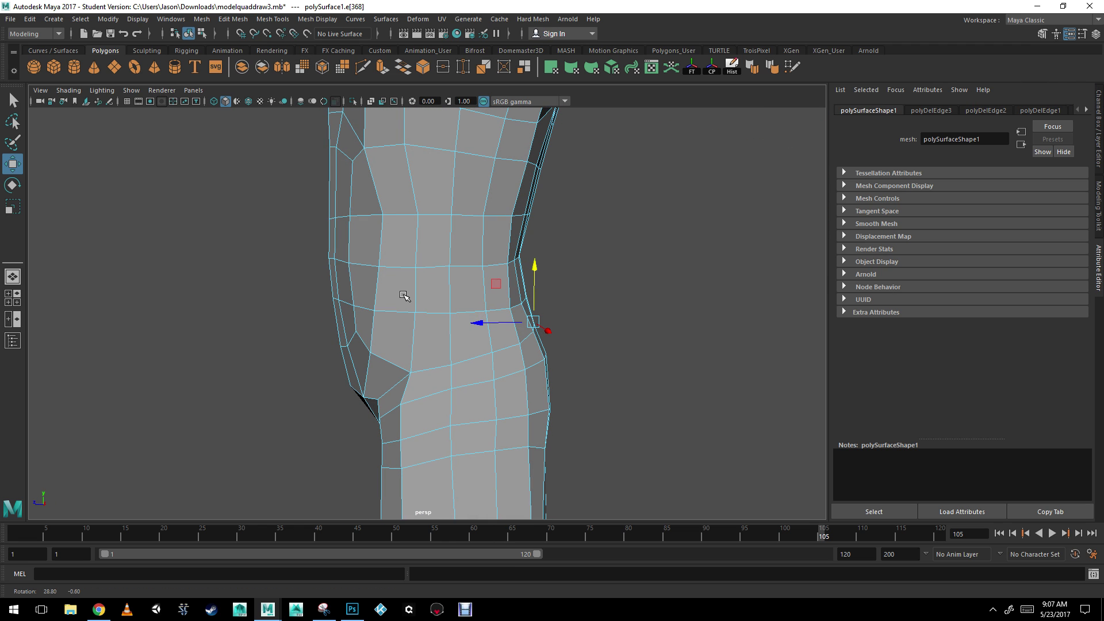
left_click(396, 320)
double_click(396, 311)
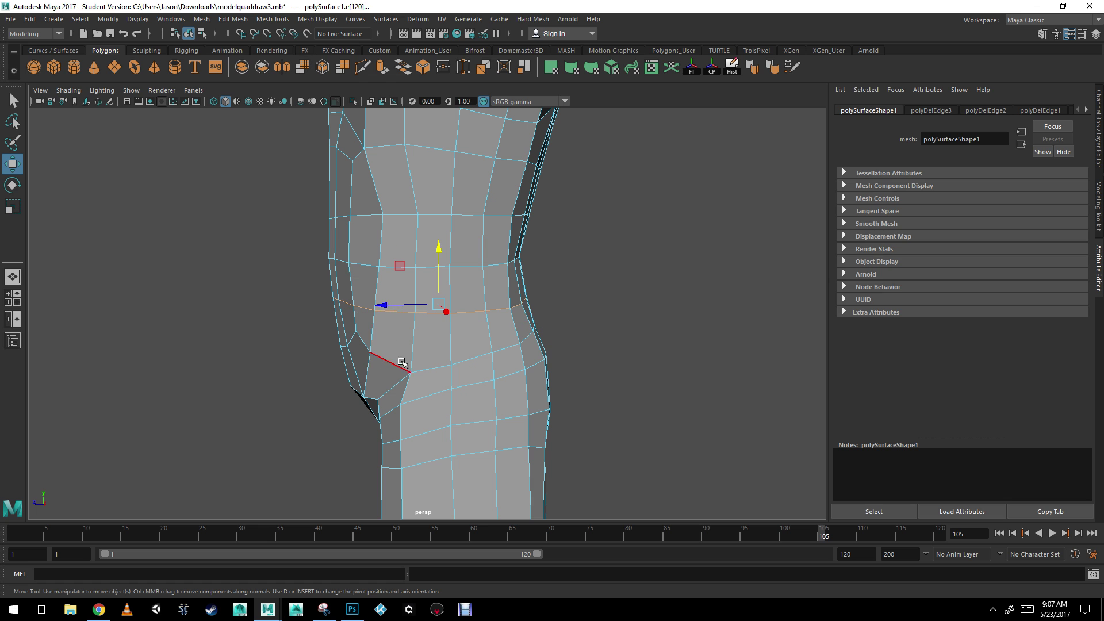
left_click_drag(402, 362, 570, 279, "alt")
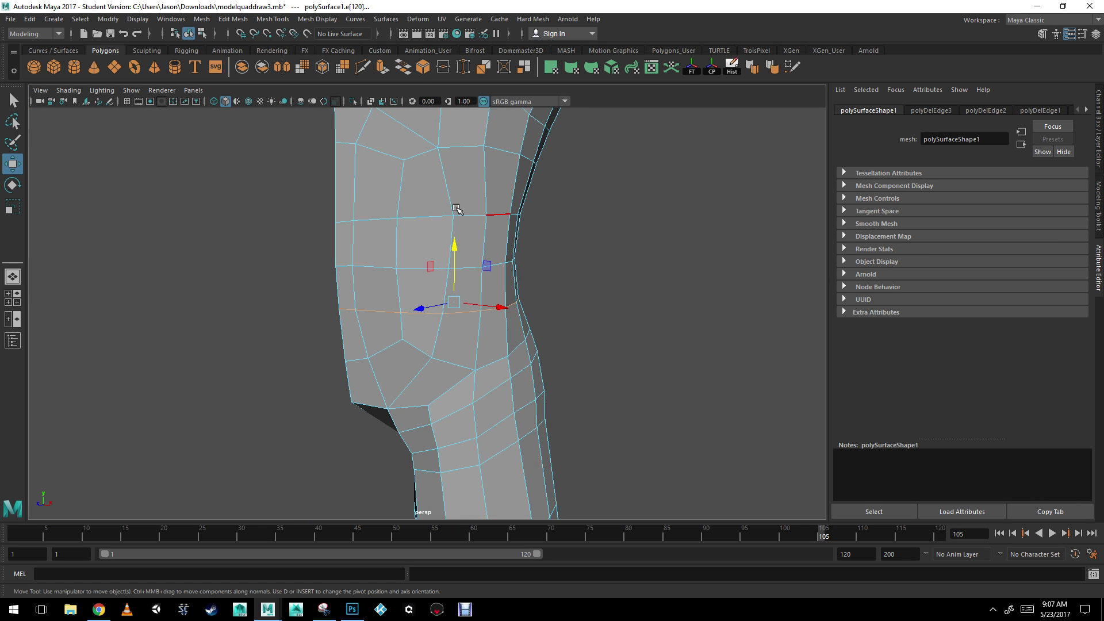
left_click(422, 66)
Step: Move the upper loop of the beveled pair down close to the lower loop and adjust its depth position
double_click(429, 297)
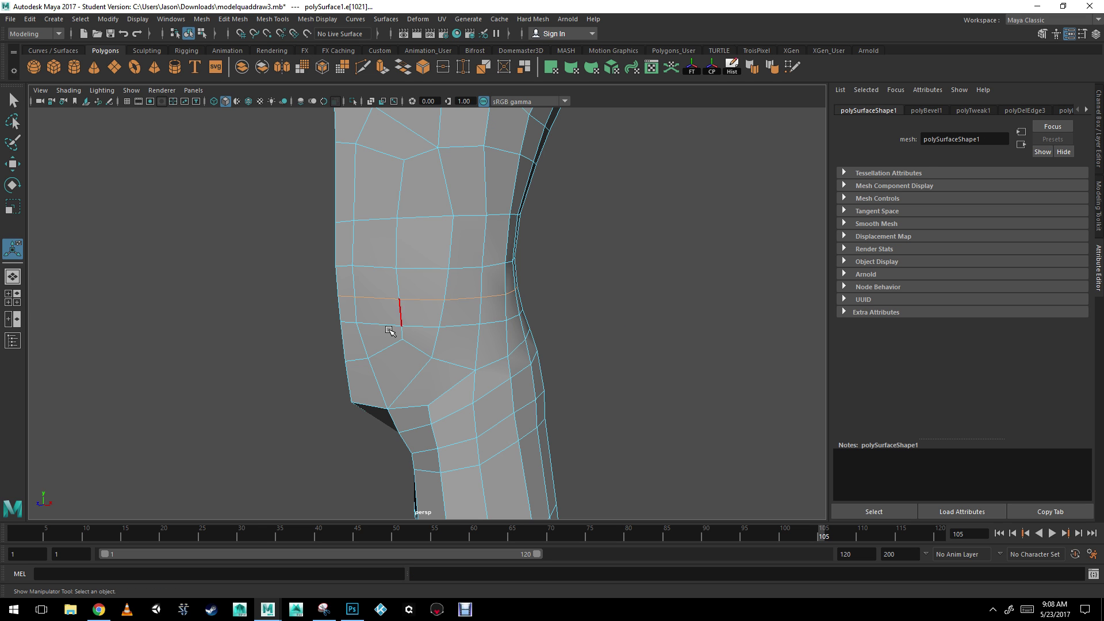
left_click_drag(589, 315, 497, 315, "alt")
key("w")
left_click_drag(430, 238, 432, 247)
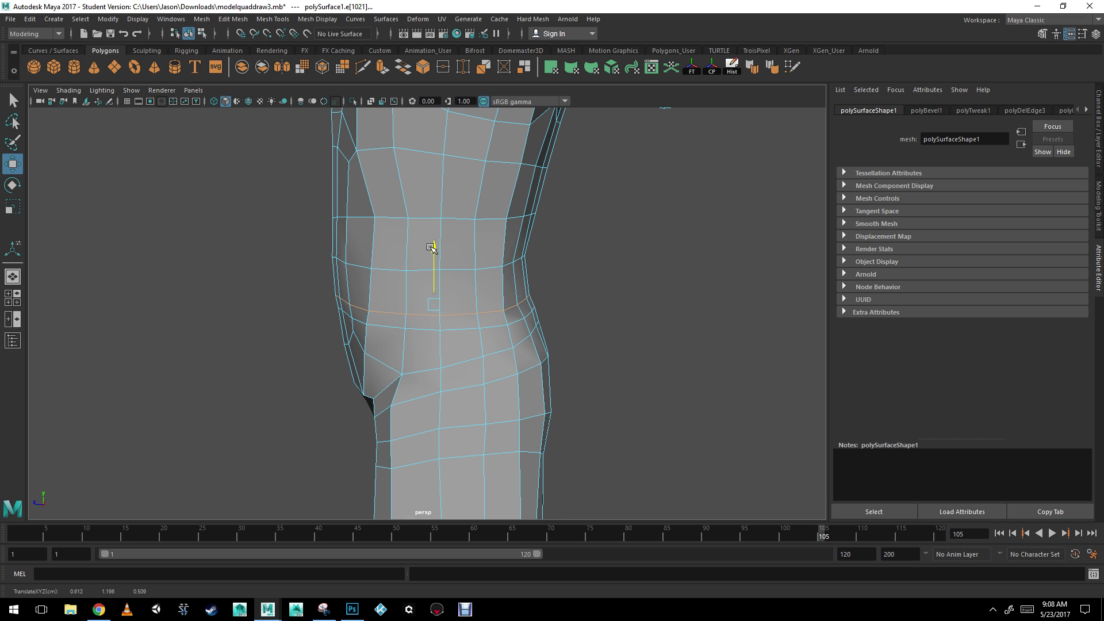
key("r")
key("w")
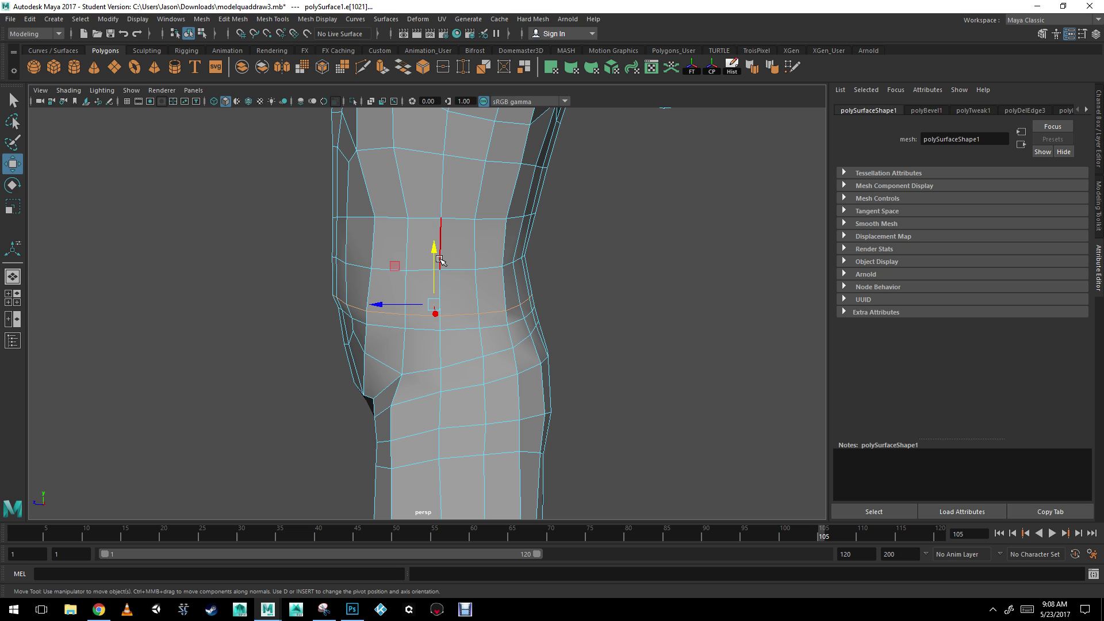
left_click_drag(385, 312, 439, 309)
key("e")
key("r")
key("w")
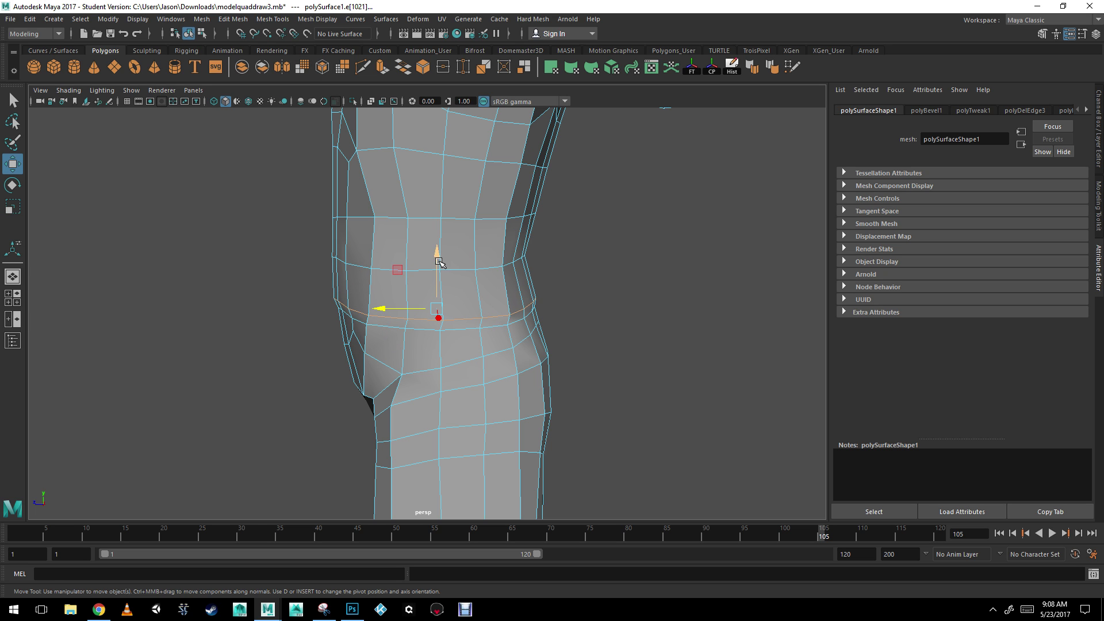
left_click_drag(439, 262, 438, 260)
Step: Scale the lower waist edge loop slightly inward so the loop above it overhangs like a shirt hem
right_click_drag(438, 260, 477, 177, "alt")
left_click_drag(478, 178, 437, 187, "alt")
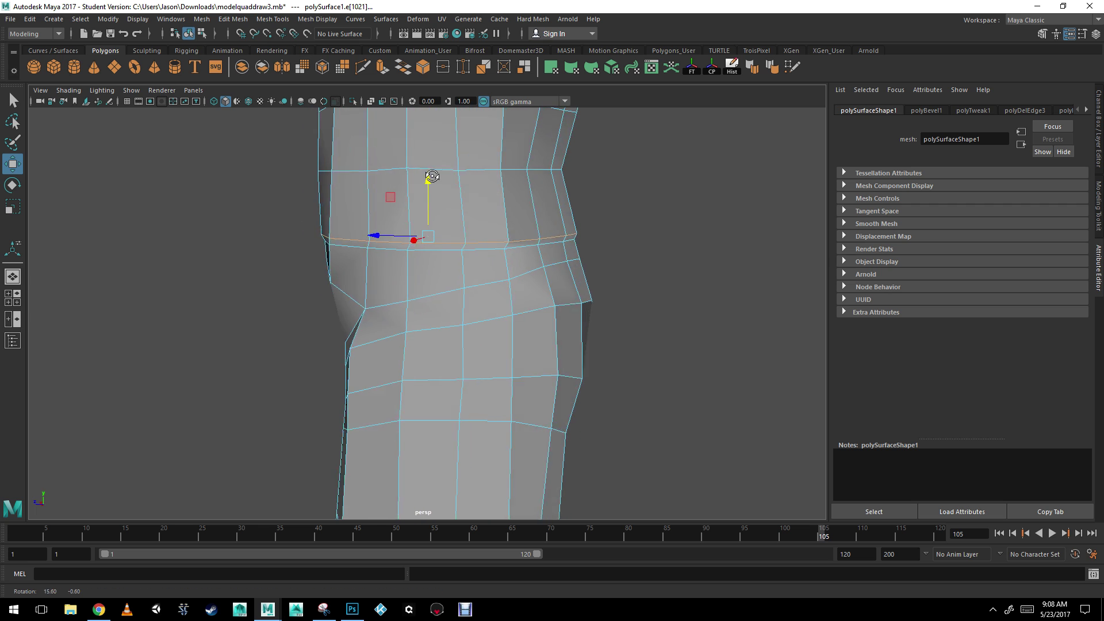
left_click(448, 254)
key("e")
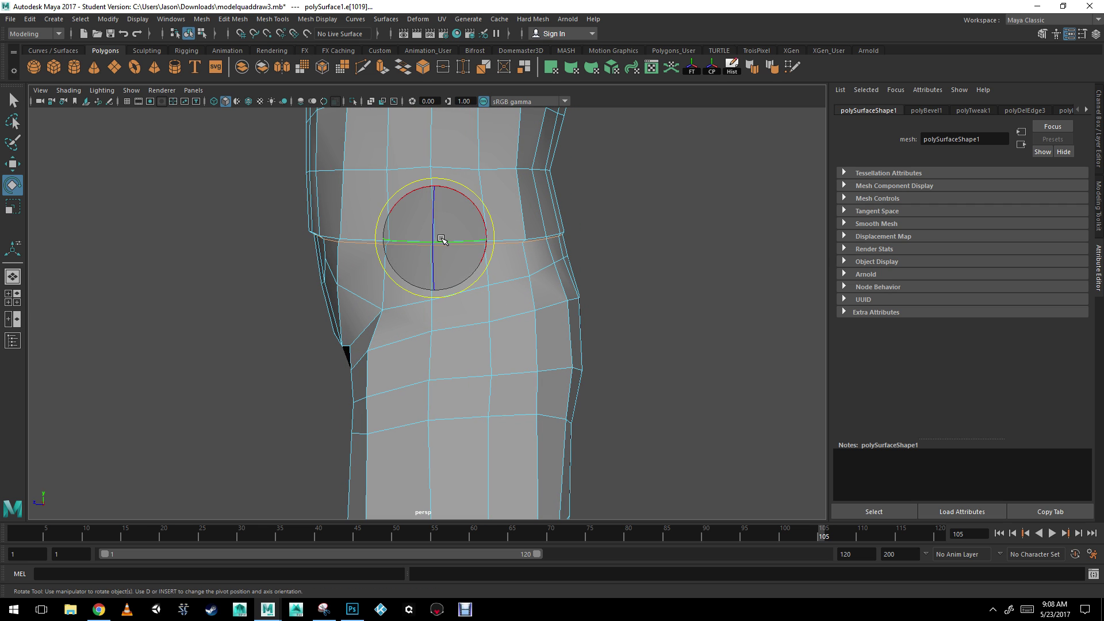
key("r")
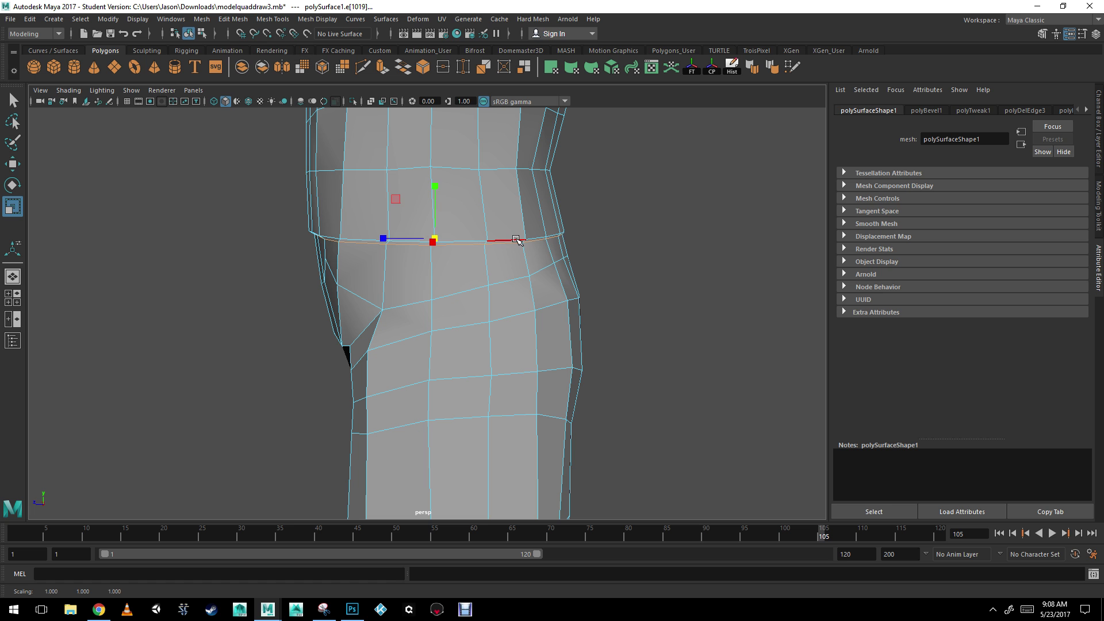
left_click_drag(516, 240, 575, 247, "alt")
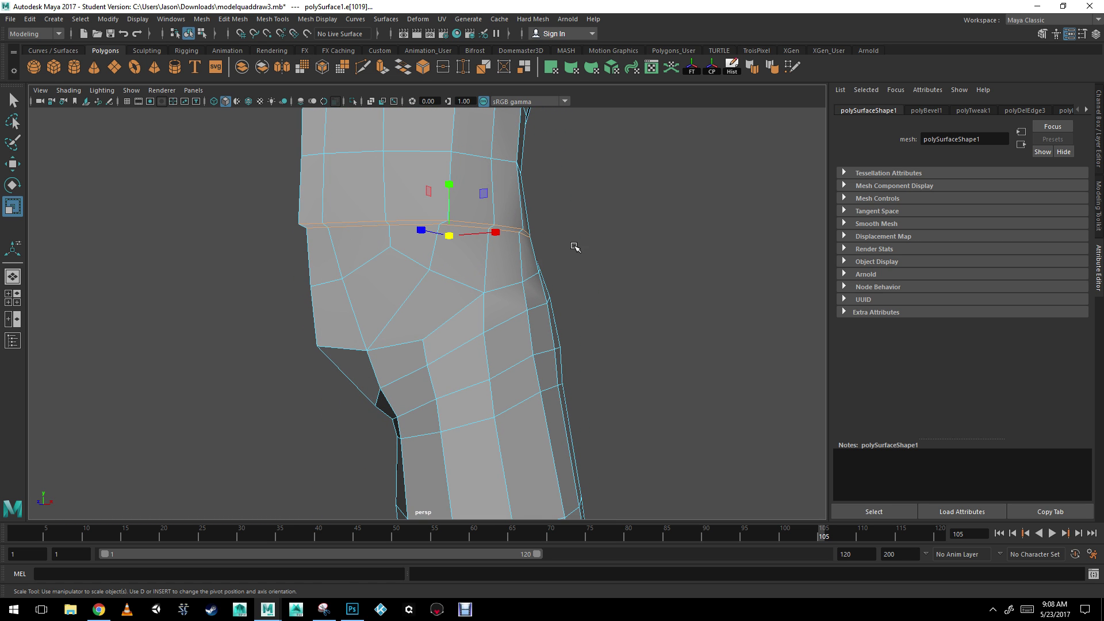
Step: Apply Harden Edge to the selected lower waist edge loop
left_click(753, 68)
left_click_drag(381, 281, 432, 288, "alt")
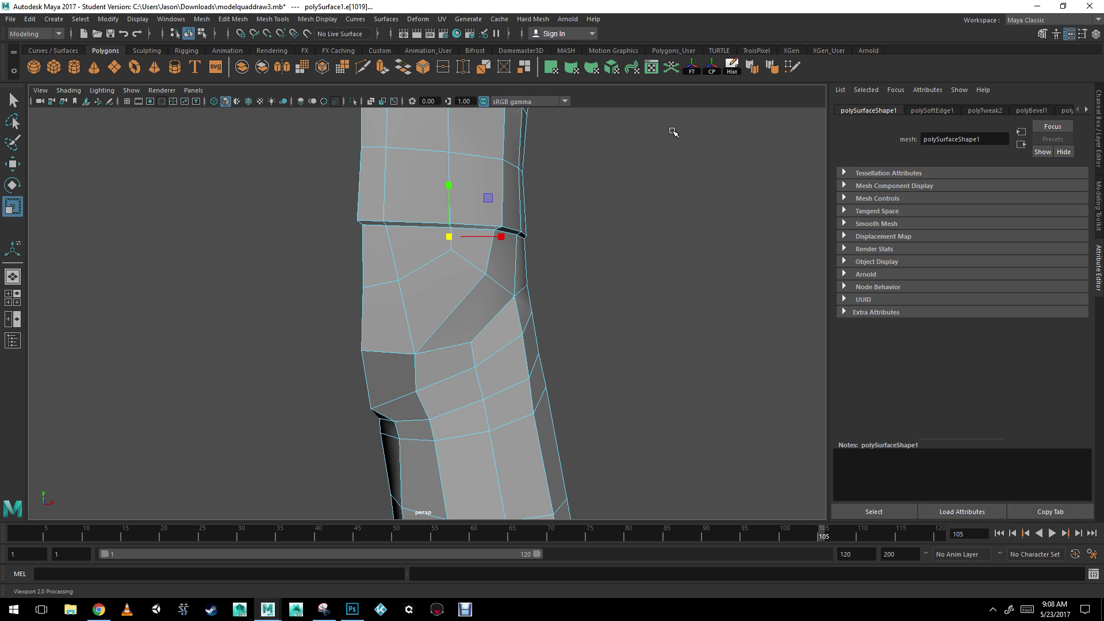
left_click(318, 19)
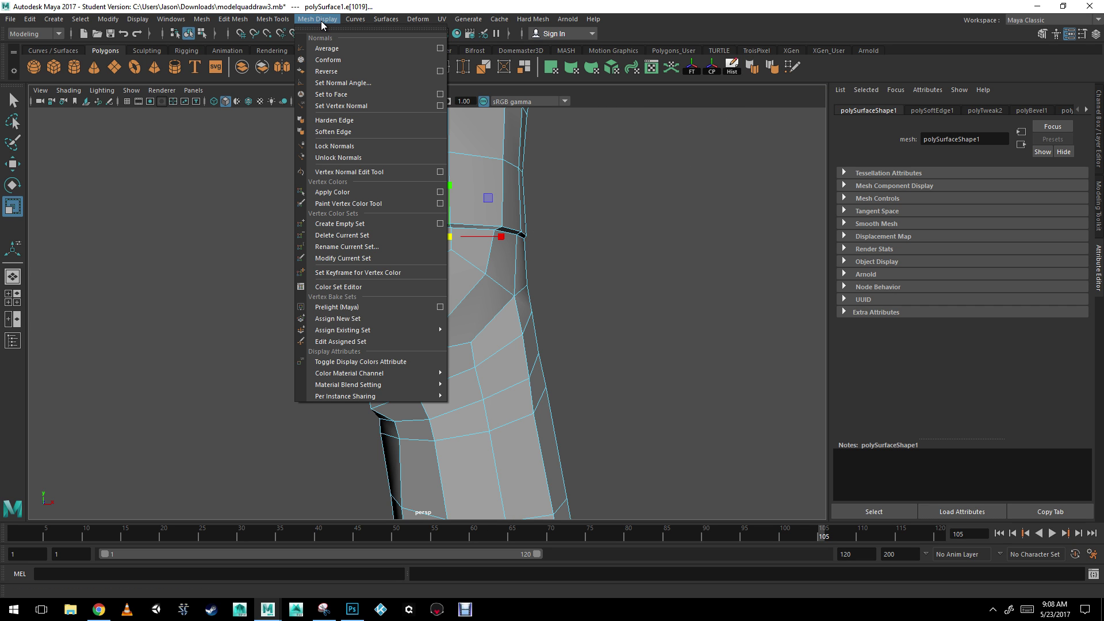
left_click(357, 120)
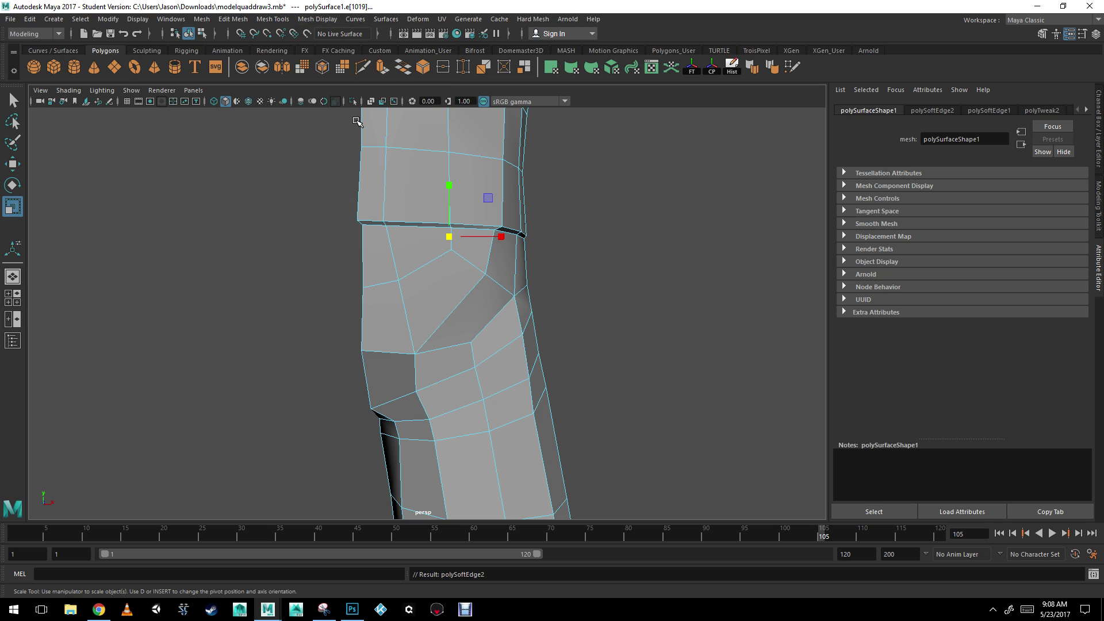
Step: Add a Harden Edge shortcut to the shelf and delete the duplicate shortcuts again
left_click(322, 21)
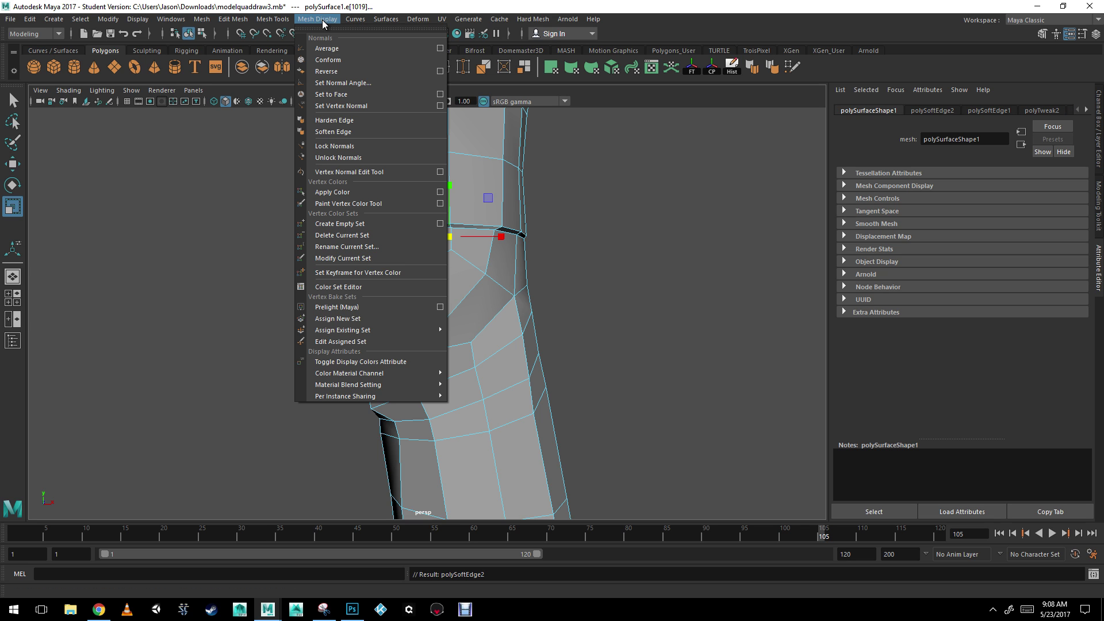
left_click(370, 122, "ctrl+shift")
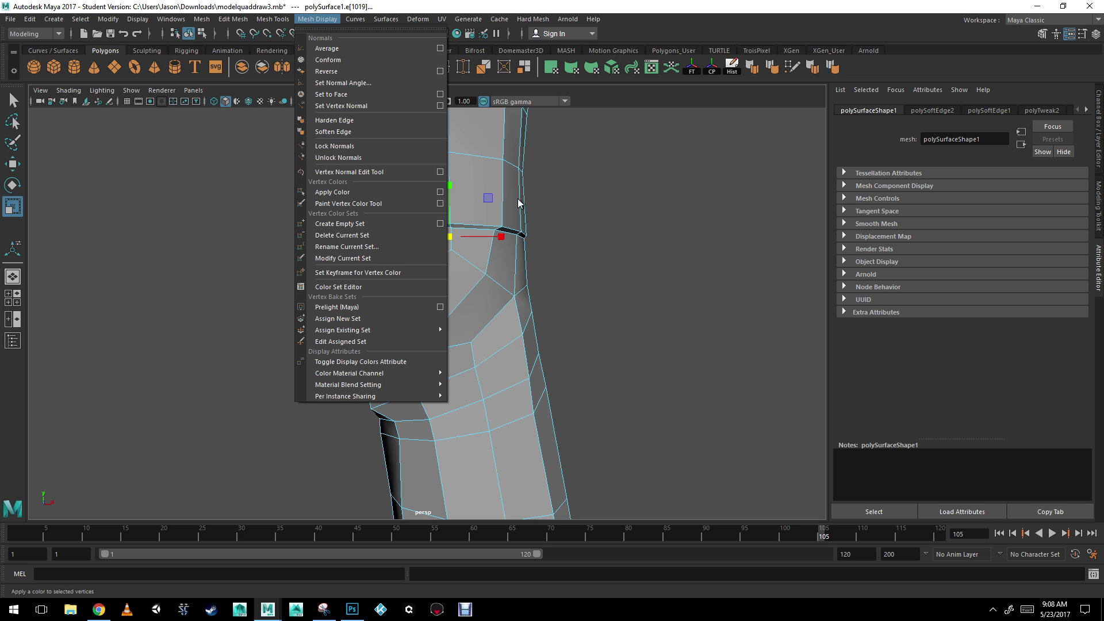
right_click(835, 69)
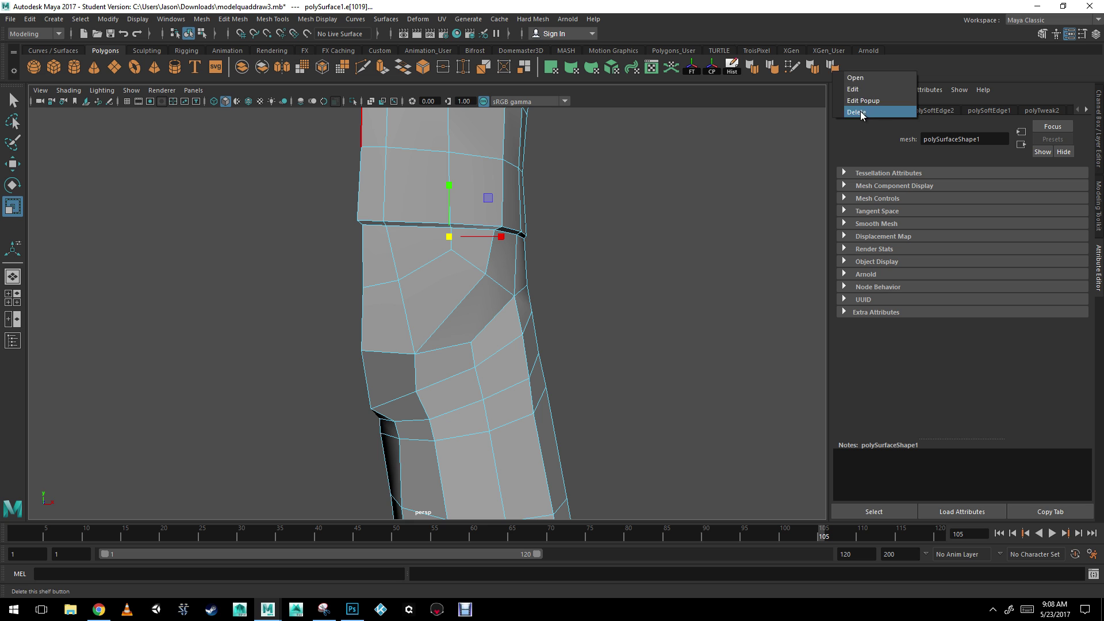
left_click(862, 115)
right_click(816, 69)
left_click(845, 110)
Step: Deselect the loop and examine the waist ledge and the body's center border in the perspective and front views
left_click(534, 320)
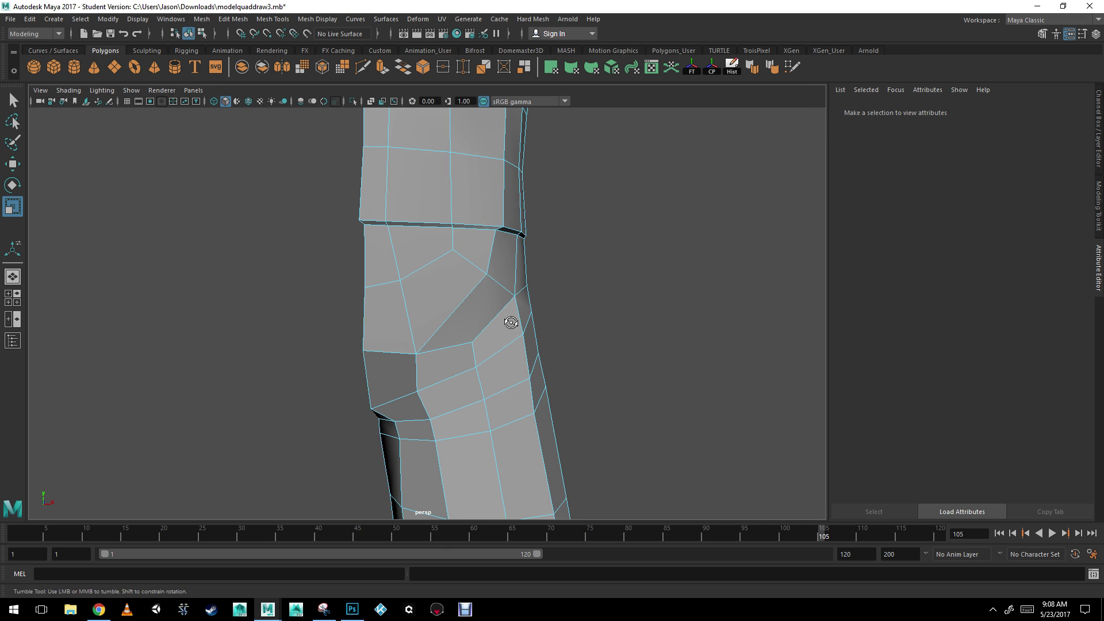
left_click_drag(534, 321, 570, 335, "alt")
left_click_drag(417, 302, 425, 212, "alt")
key("space")
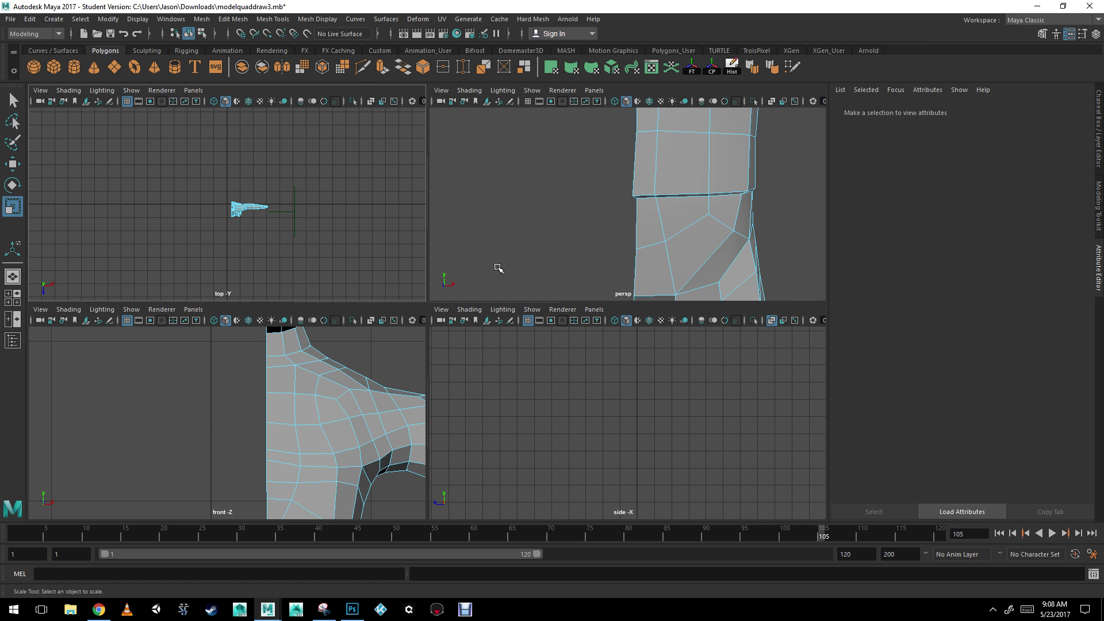
scroll(347, 409, "down", 5)
middle_click_drag(318, 413, 335, 202, "alt")
middle_click_drag(266, 384, 258, 450, "alt")
key("space")
scroll(195, 343, "up", 7)
middle_click_drag(598, 138, 533, 261, "alt")
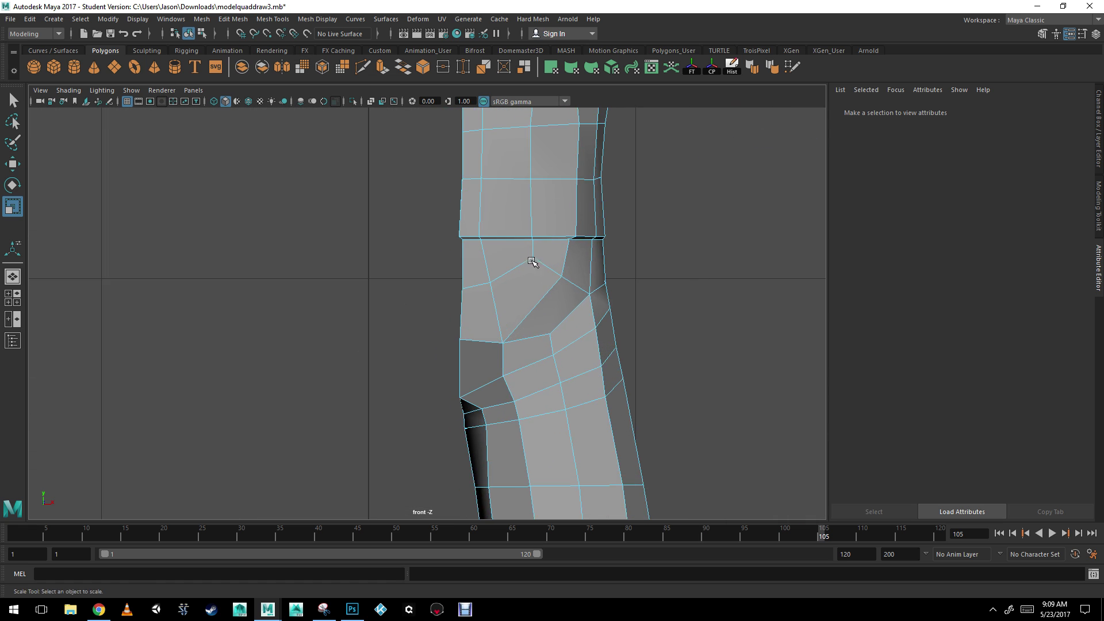
scroll(533, 261, "up", 3)
middle_click_drag(463, 218, 436, 229, "alt")
right_click_drag(522, 265, 300, 254, "alt")
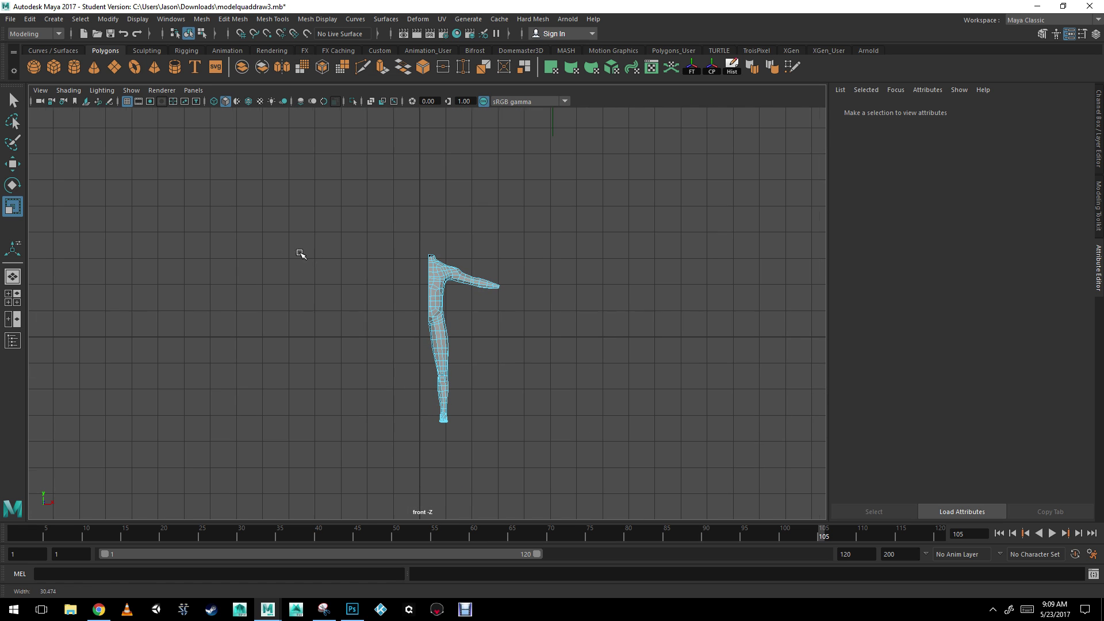
right_click_drag(476, 278, 490, 317, "alt")
scroll(490, 317, "up", 3)
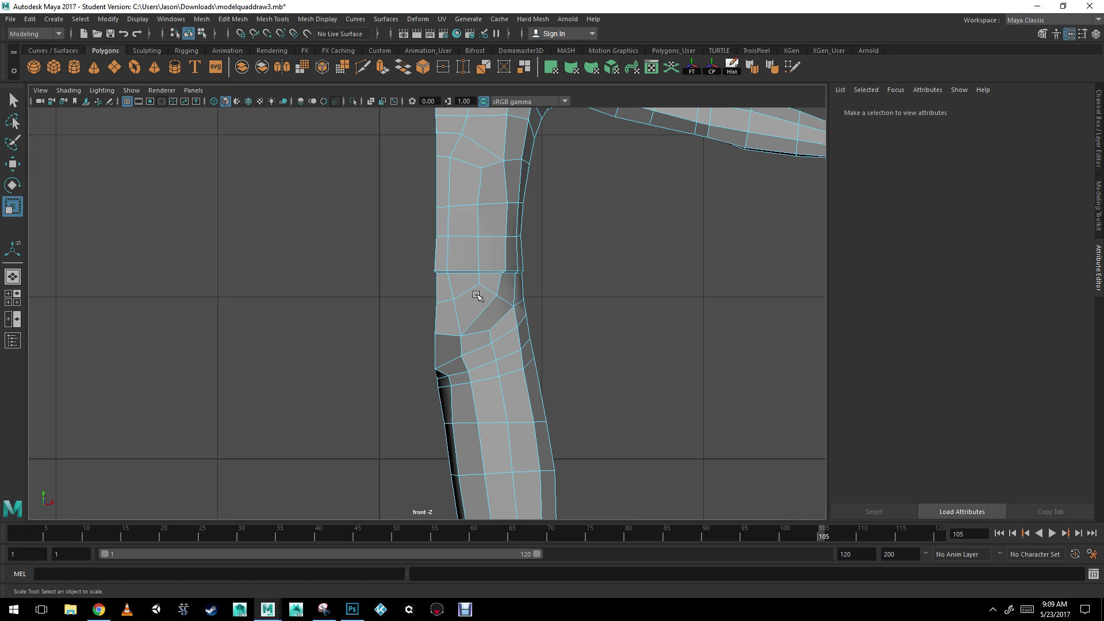
Step: In the front view, select the vertices along the torso's open center border, leaving out those on the inner leg
key("space")
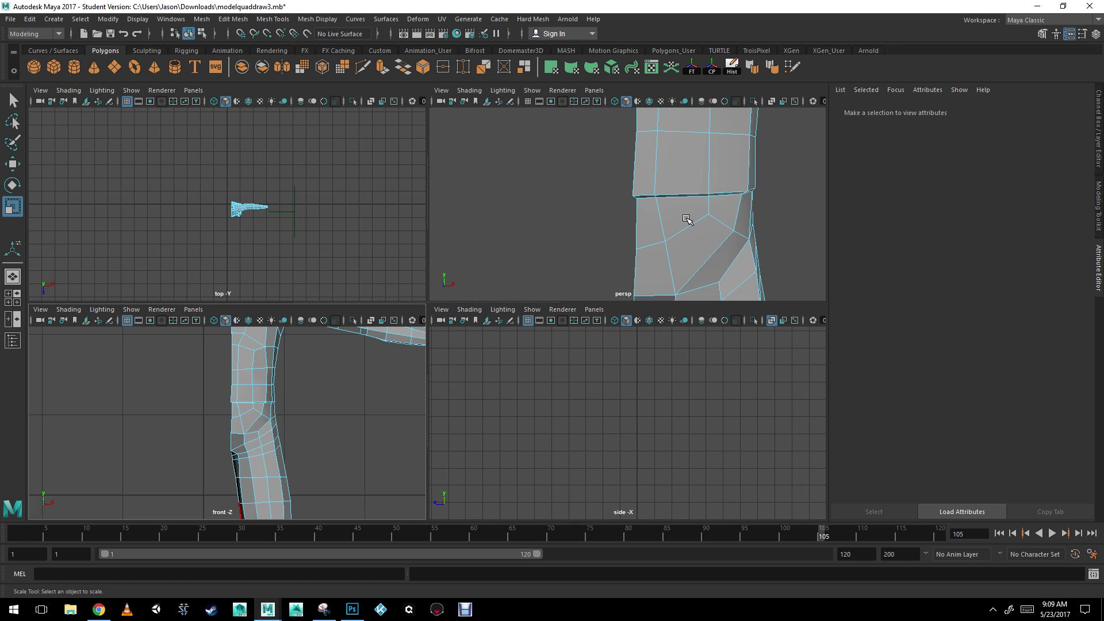
key("space")
key("space")
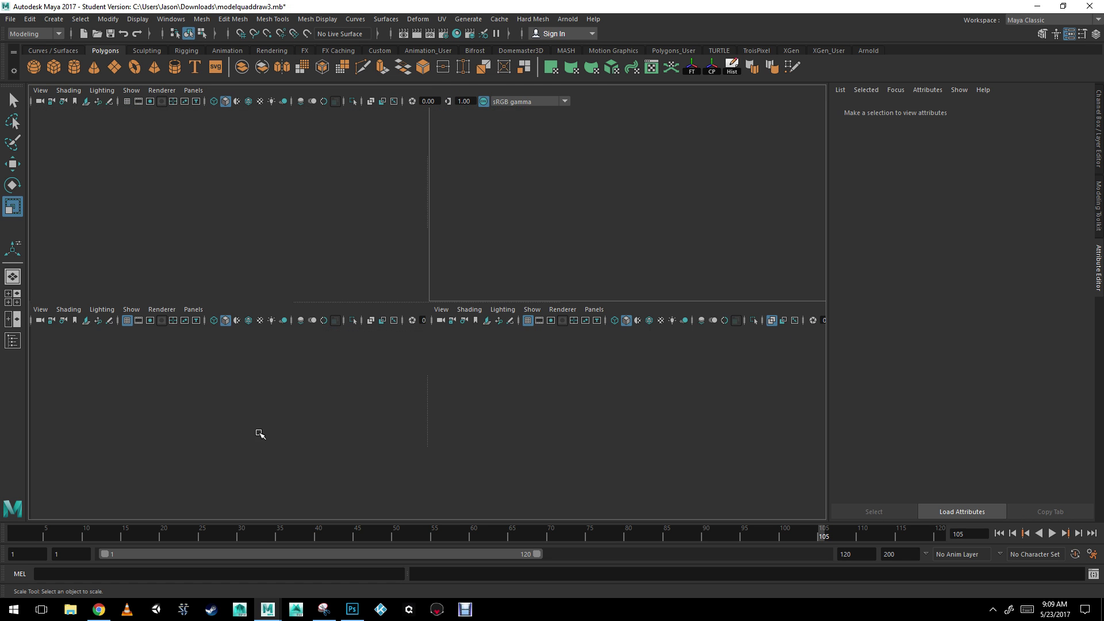
key("space")
key("a")
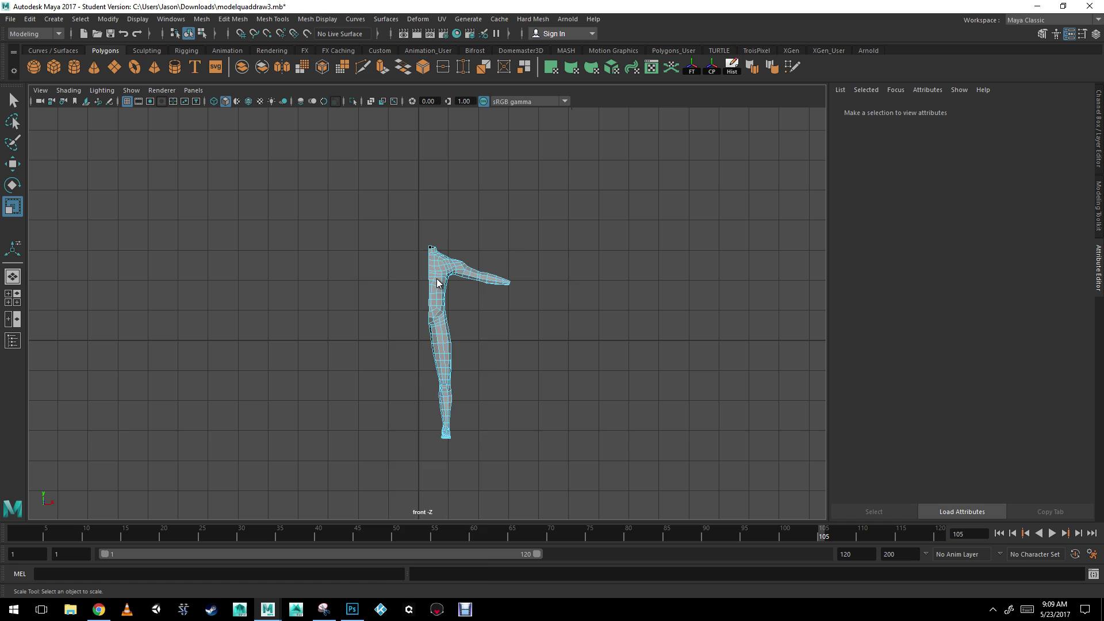
right_click_drag(437, 281, 396, 275)
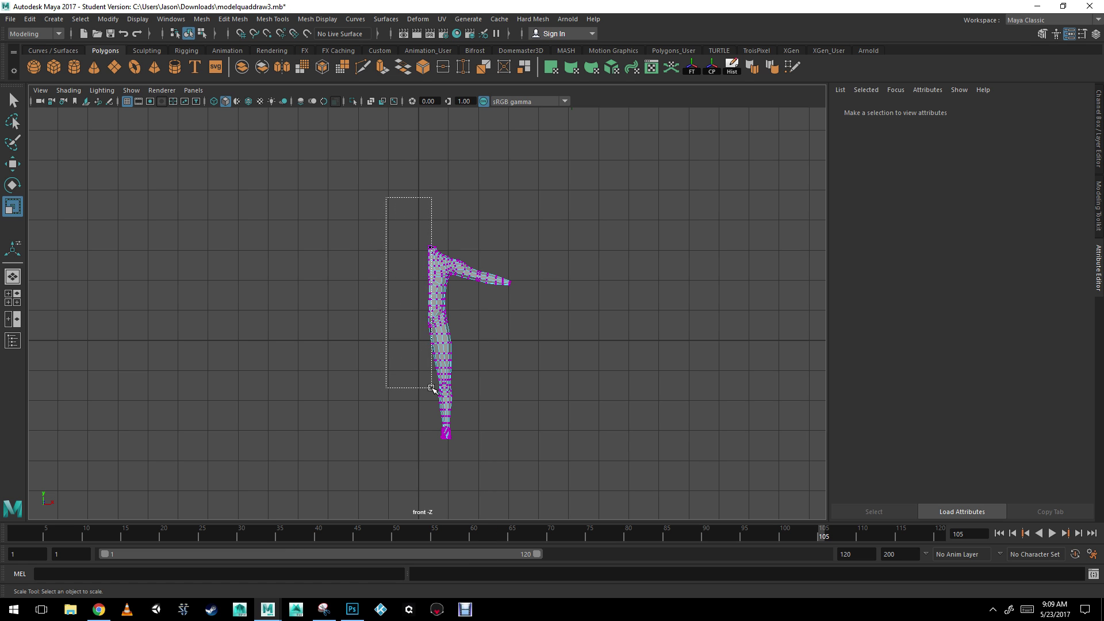
left_click_drag(429, 389, 429, 389)
key("f")
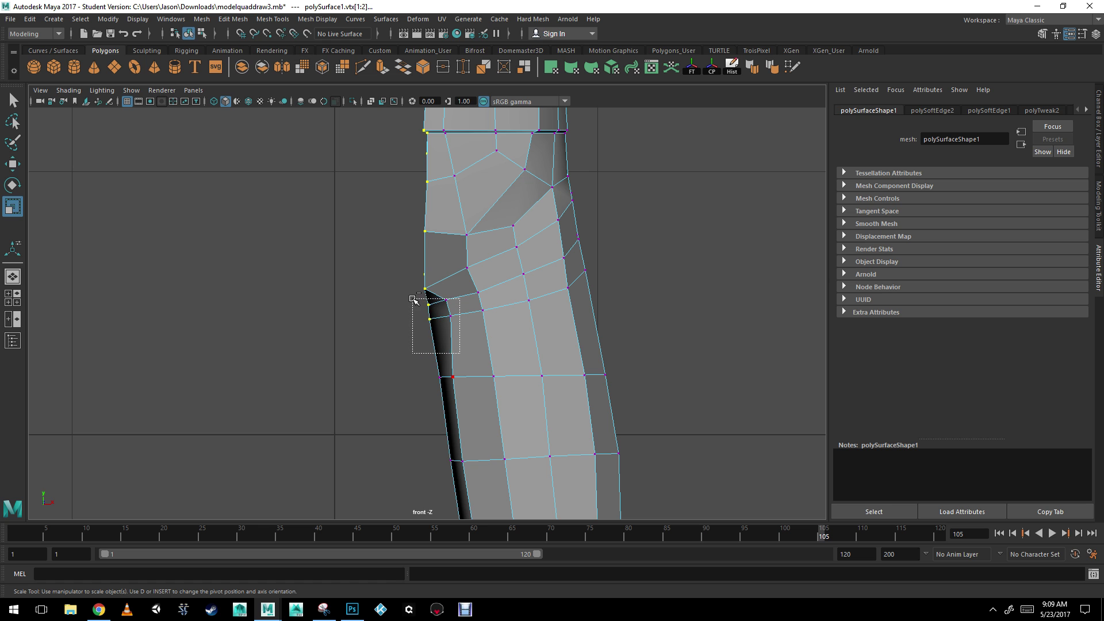
left_click_drag(412, 298, 413, 298, "ctrl")
middle_click_drag(412, 298, 406, 415, "alt")
middle_click_drag(428, 128, 434, 351, "alt")
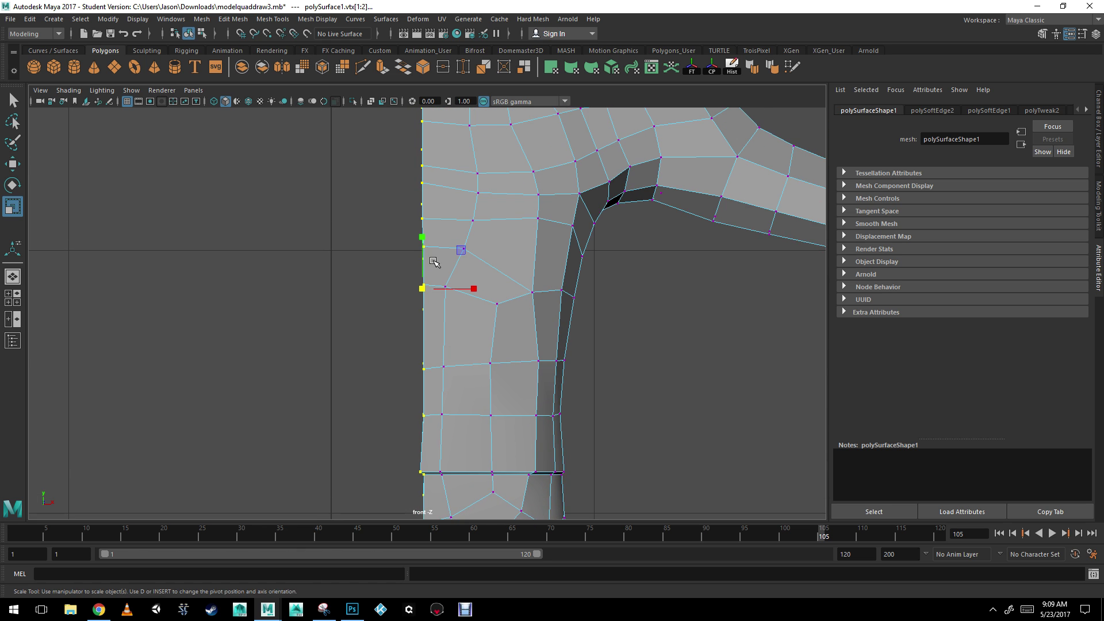
middle_click_drag(434, 262, 431, 400, "alt")
Step: Scale the selected center-border vertices along X in the front view until they form one straight vertical line
key("space")
key("space")
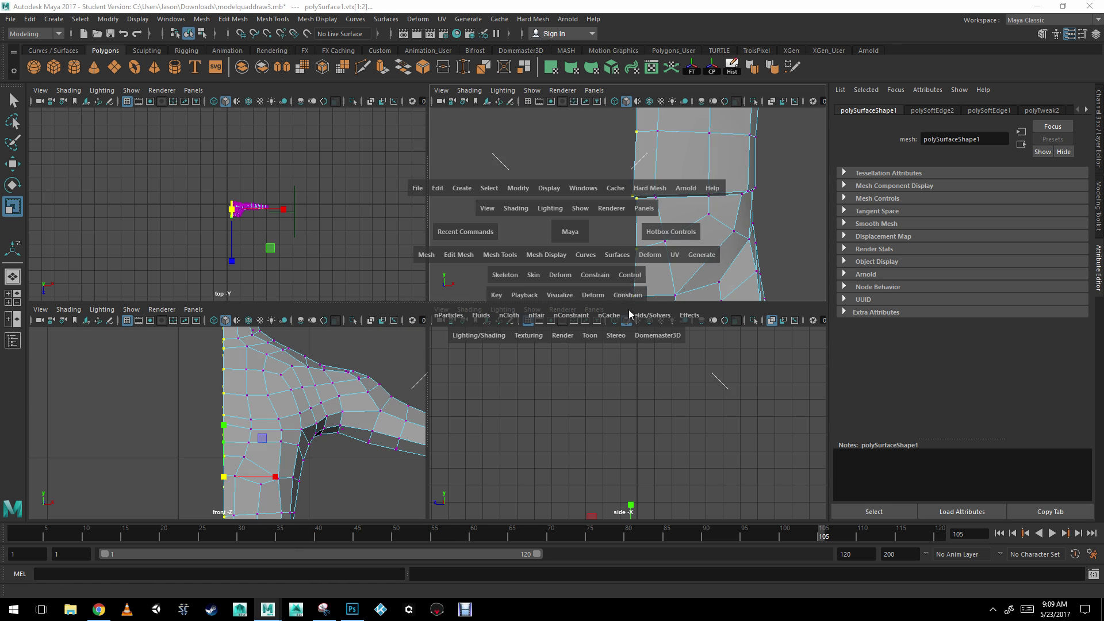
left_click_drag(495, 357, 424, 222, "alt")
key("space")
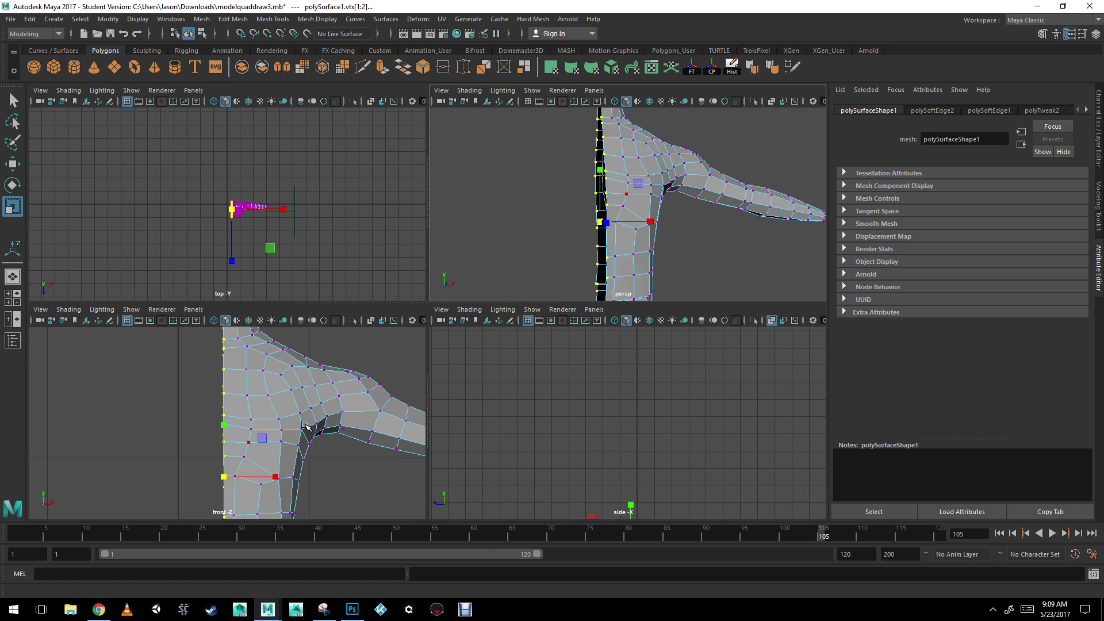
key("space")
right_click_drag(573, 408, 432, 267, "alt")
middle_click_drag(431, 266, 416, 165, "alt")
right_click_drag(416, 165, 502, 296, "alt")
middle_click_drag(501, 296, 513, 403, "alt")
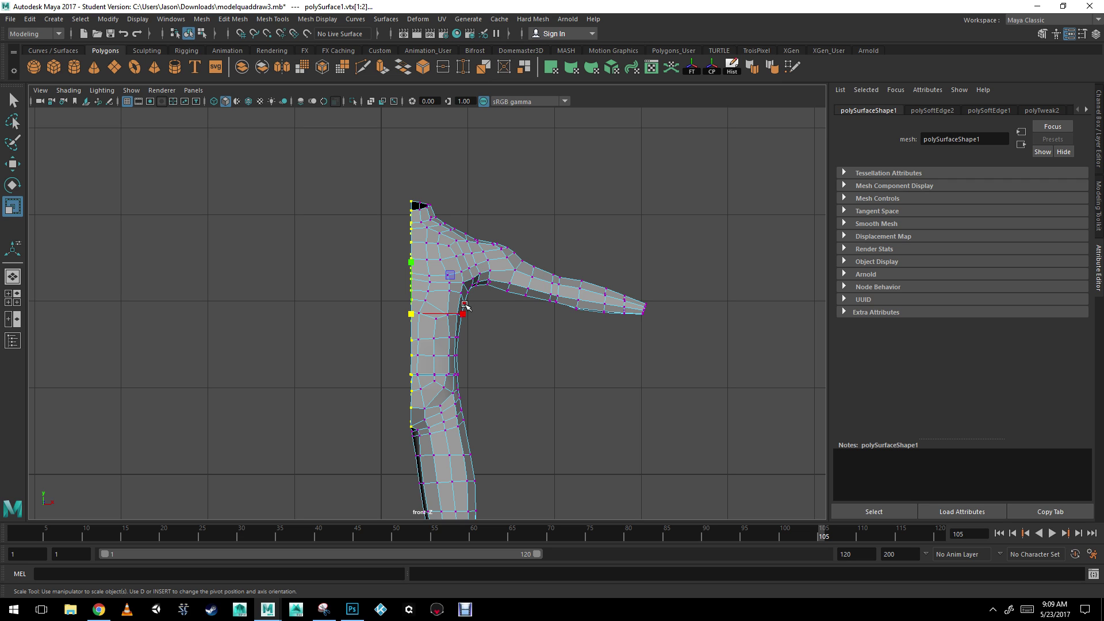
left_click_drag(464, 314, 436, 315)
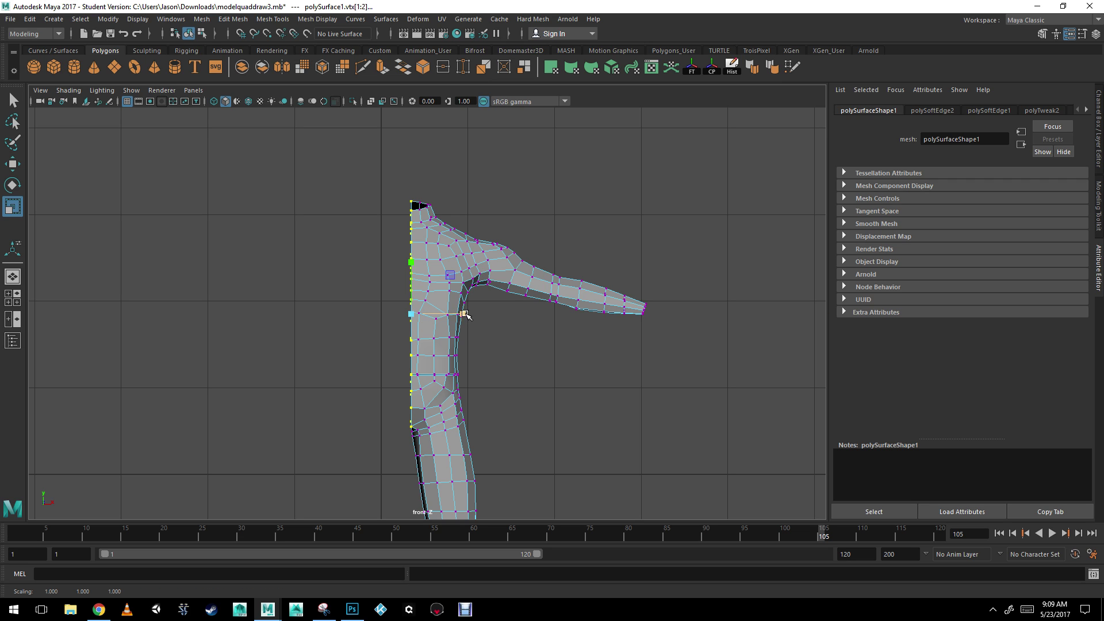
scroll(377, 357, "up", 5)
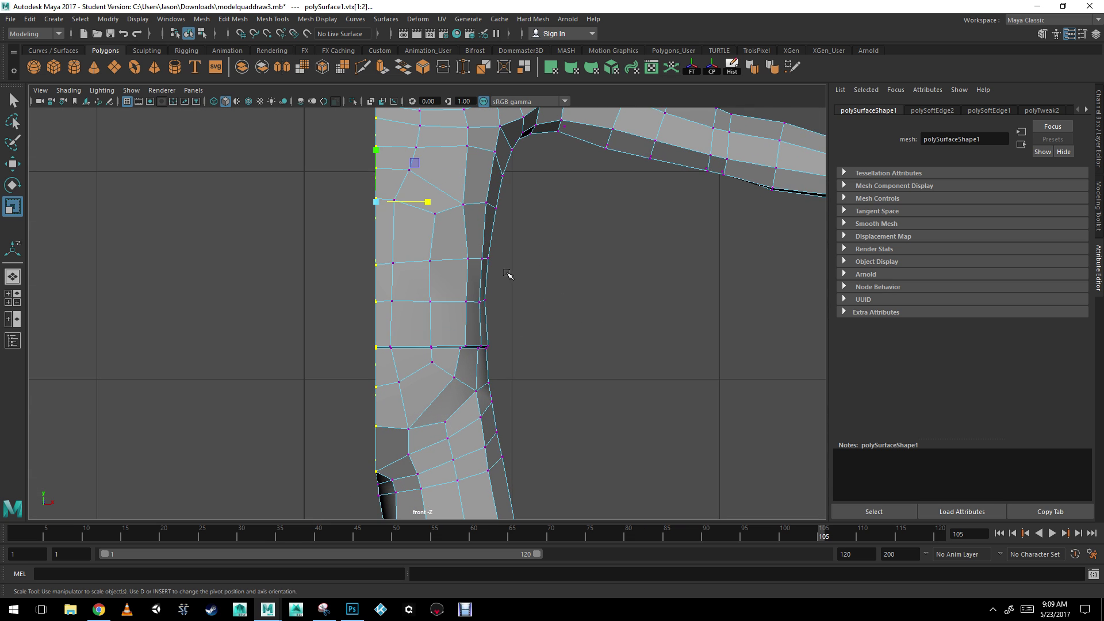
Step: Shift the straightened center-border vertices slightly along X, away from the body, in the front view
key("w")
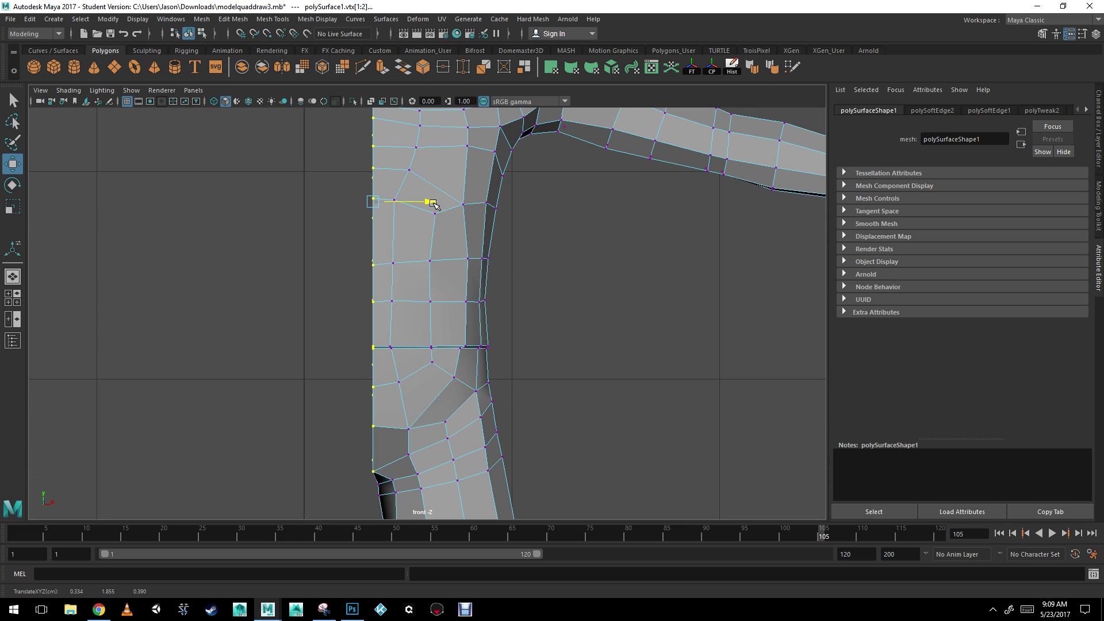
middle_click_drag(480, 262, 488, 242, "alt")
middle_click_drag(491, 405, 514, 308, "alt")
right_click_drag(514, 309, 560, 309, "alt")
middle_click_drag(424, 290, 438, 249, "alt")
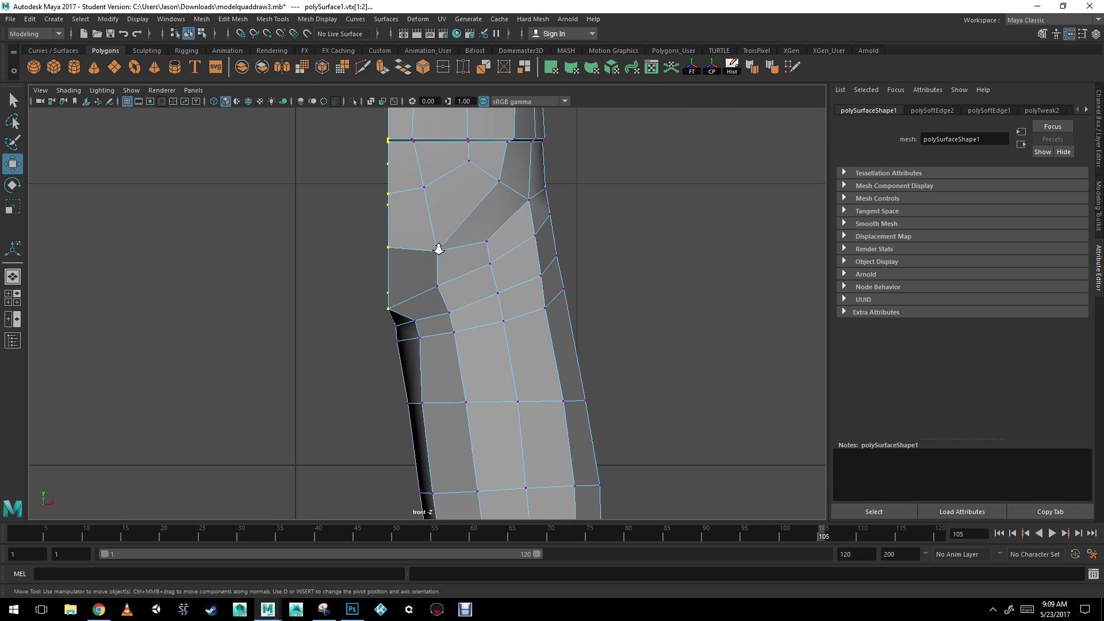
right_click_drag(438, 249, 448, 253, "alt")
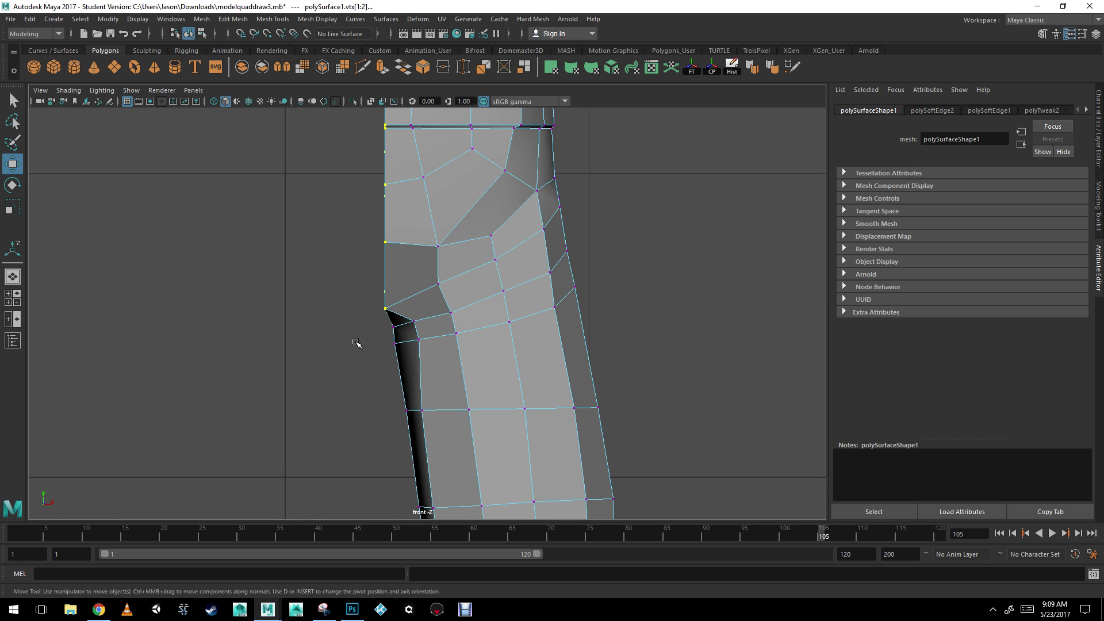
middle_click_drag(477, 253, 483, 424, "alt")
middle_click_drag(454, 337, 447, 388, "alt")
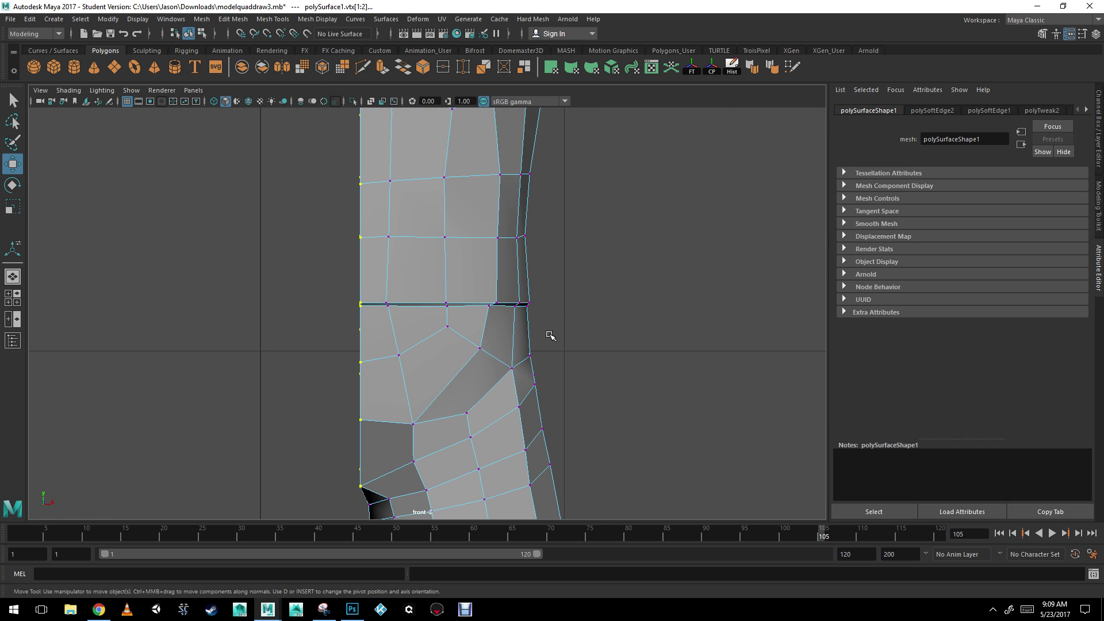
Step: Select the lower waist-ledge vertices at the side of the body in the perspective view and move them along X
key("space")
key("space")
middle_click_drag(628, 331, 624, 225, "alt")
left_click_drag(623, 224, 494, 221, "alt")
middle_click_drag(438, 316, 389, 204, "alt")
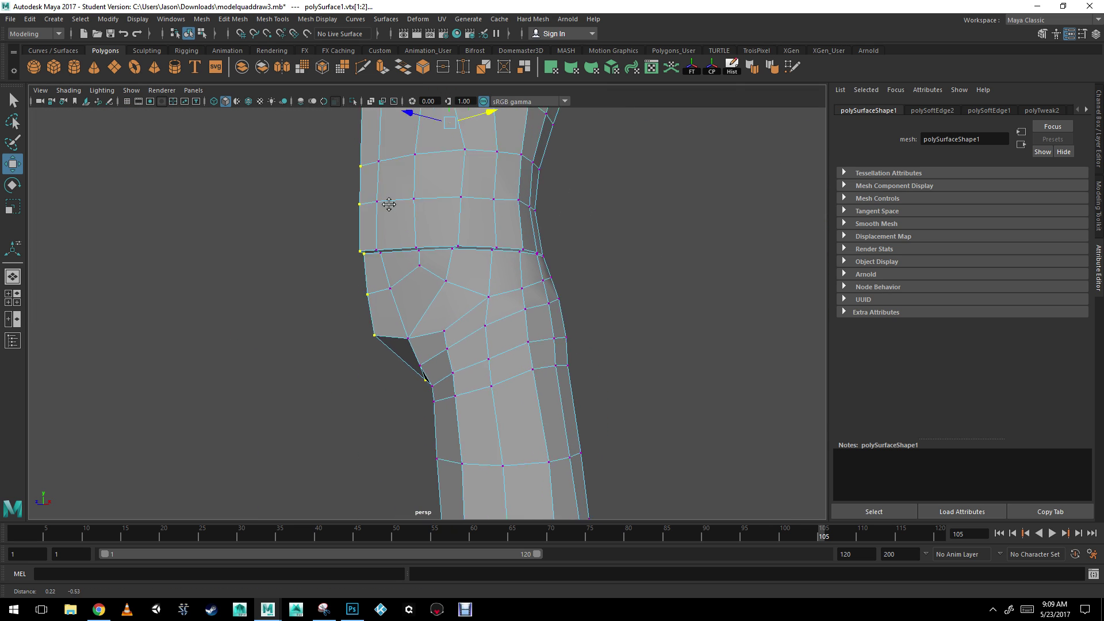
right_click_drag(388, 204, 552, 333, "alt")
left_click_drag(551, 332, 416, 321, "alt")
right_click_drag(417, 320, 500, 314, "alt")
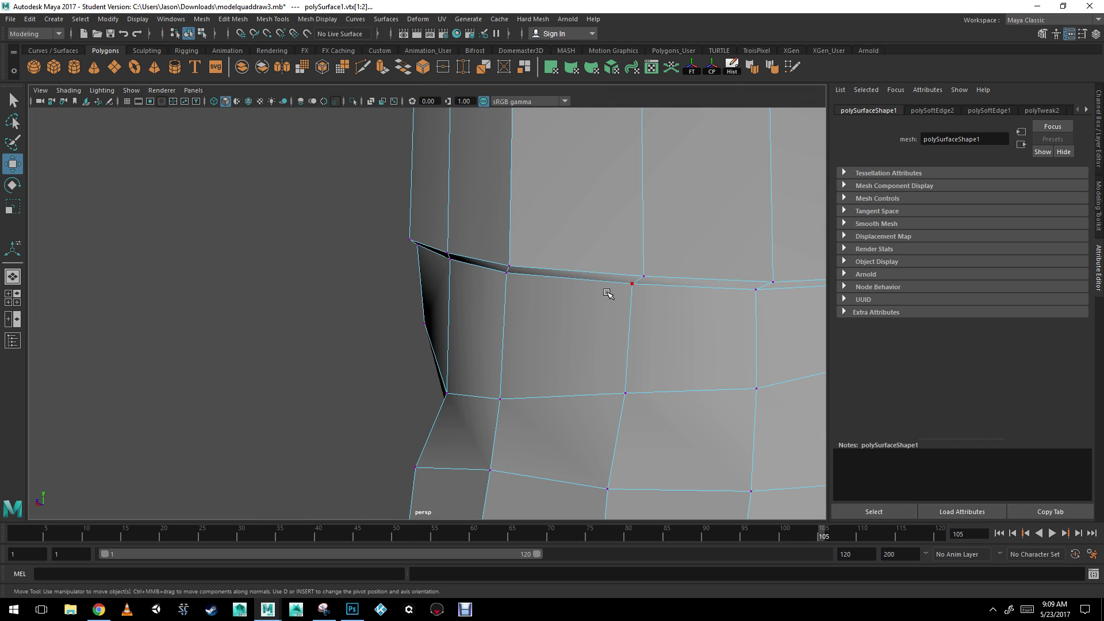
left_click(622, 294)
right_click_drag(622, 294, 583, 311, "alt")
left_click_drag(583, 310, 477, 297, "alt")
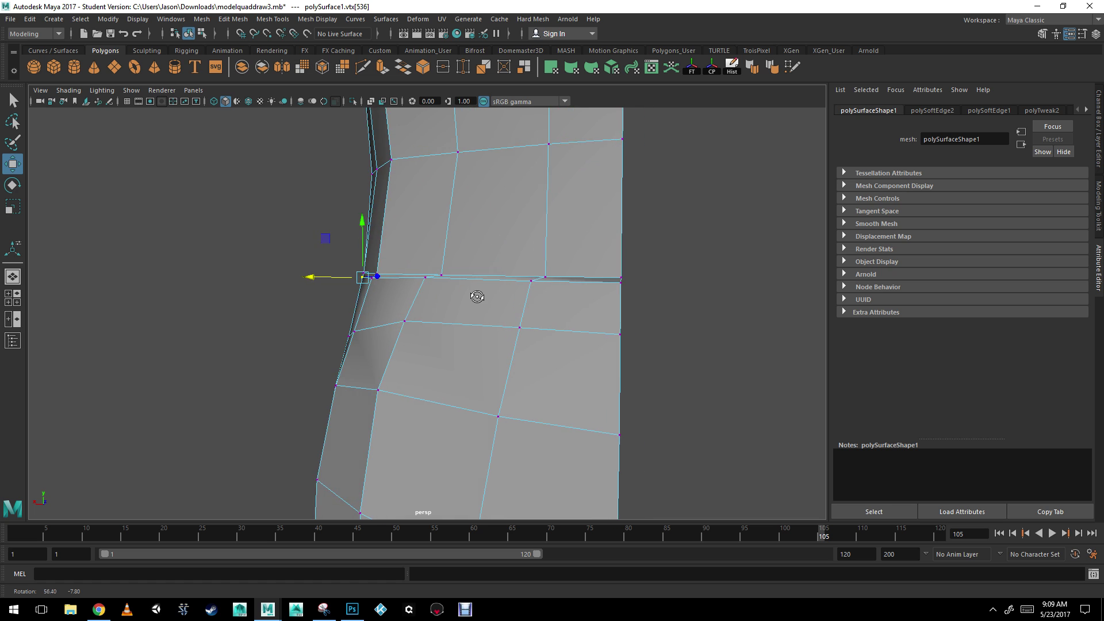
scroll(384, 288, "up", 3)
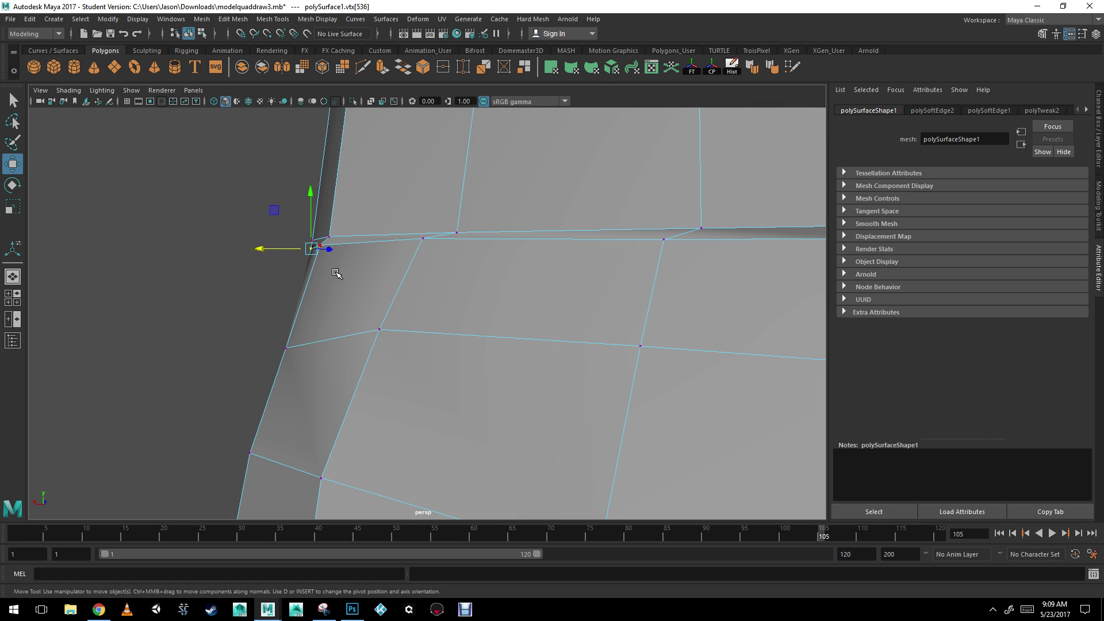
left_click_drag(336, 273, 319, 246, "alt")
left_click(373, 288, "shift")
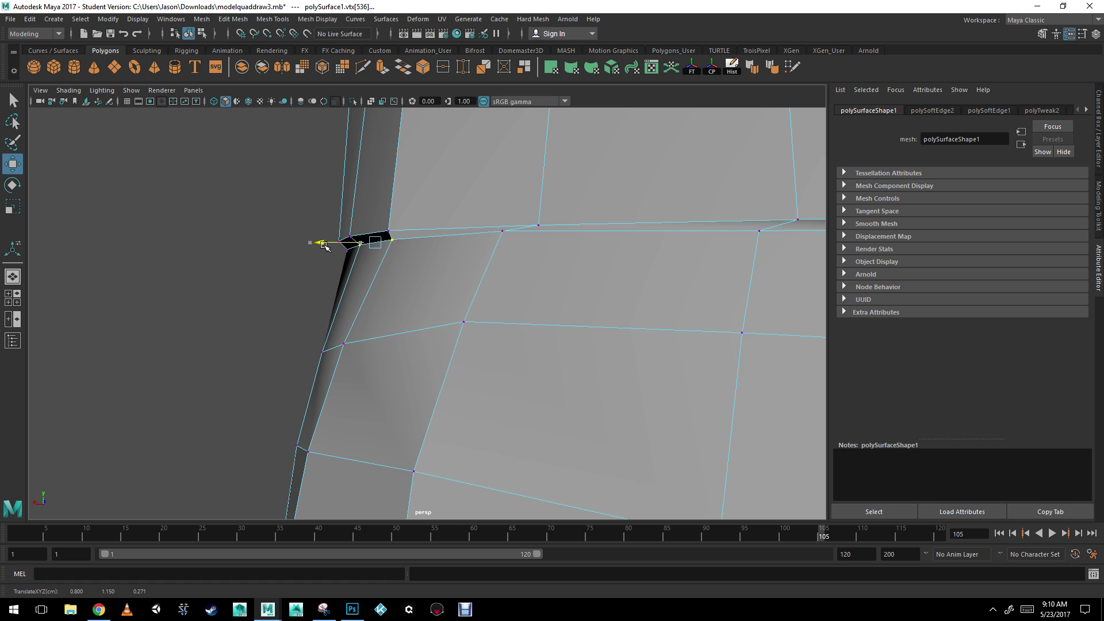
Step: Reposition individual waist-ledge vertices, nudging the side one vertically and another along Z, to even out the hem
left_click(514, 255)
mouse_move(515, 255)
left_mouse_down("alt")
mouse_move(531, 271)
mouse_move(505, 271)
mouse_move(596, 288)
mouse_move(451, 237)
mouse_move(513, 235)
left_mouse_up("alt")
left_click_drag(586, 176, 586, 179)
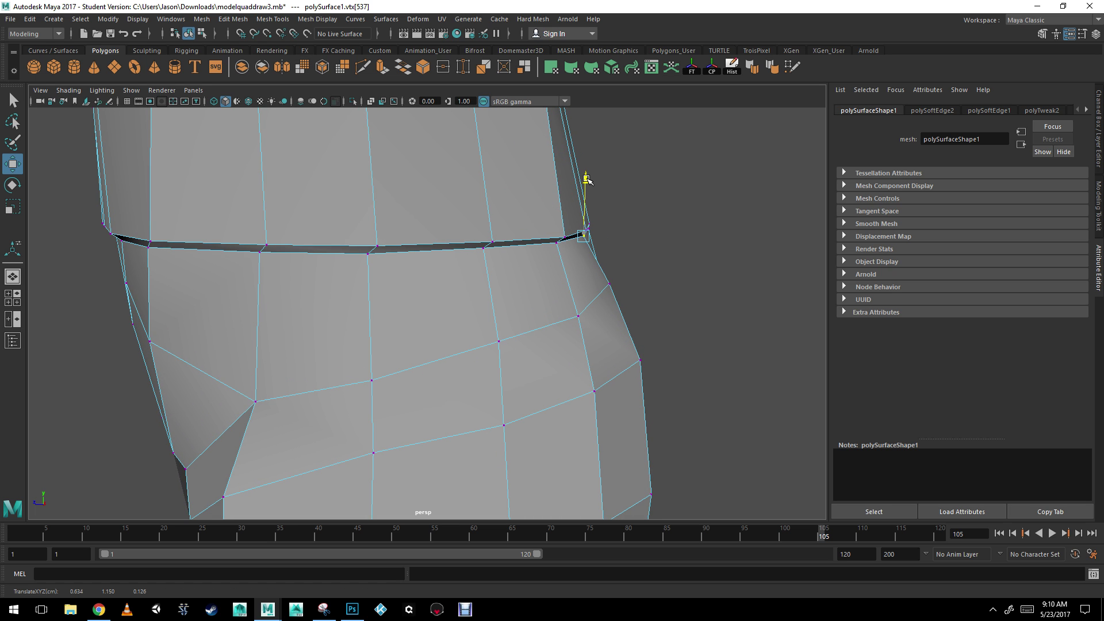
left_click_drag(527, 235, 447, 207, "alt")
left_click(367, 223)
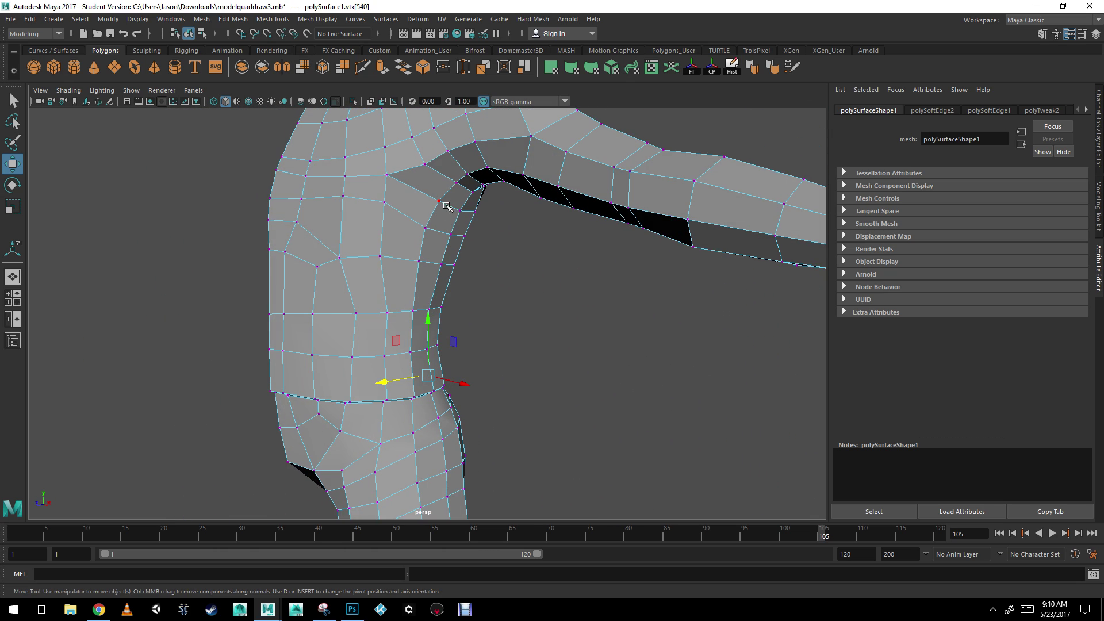
Step: Select the edge loop around the upper arm and bevel it with a fraction of 0.1
middle_click_drag(446, 205, 347, 263, "alt")
left_click_drag(347, 264, 362, 258, "alt")
right_click_drag(516, 221, 517, 179)
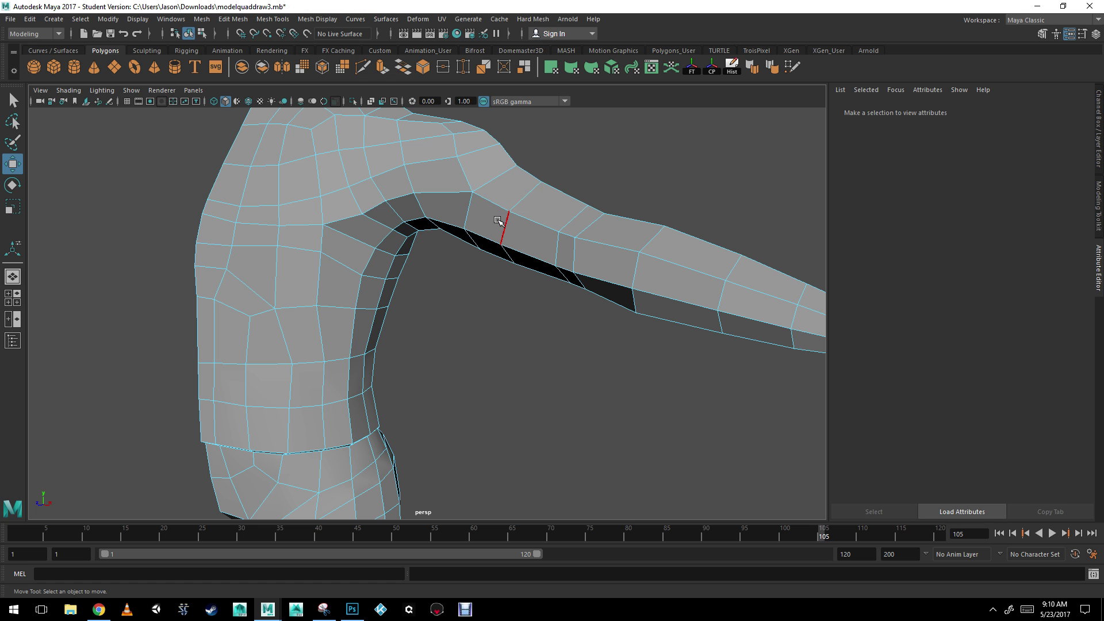
left_click(498, 221)
left_click_drag(498, 220, 322, 242, "alt")
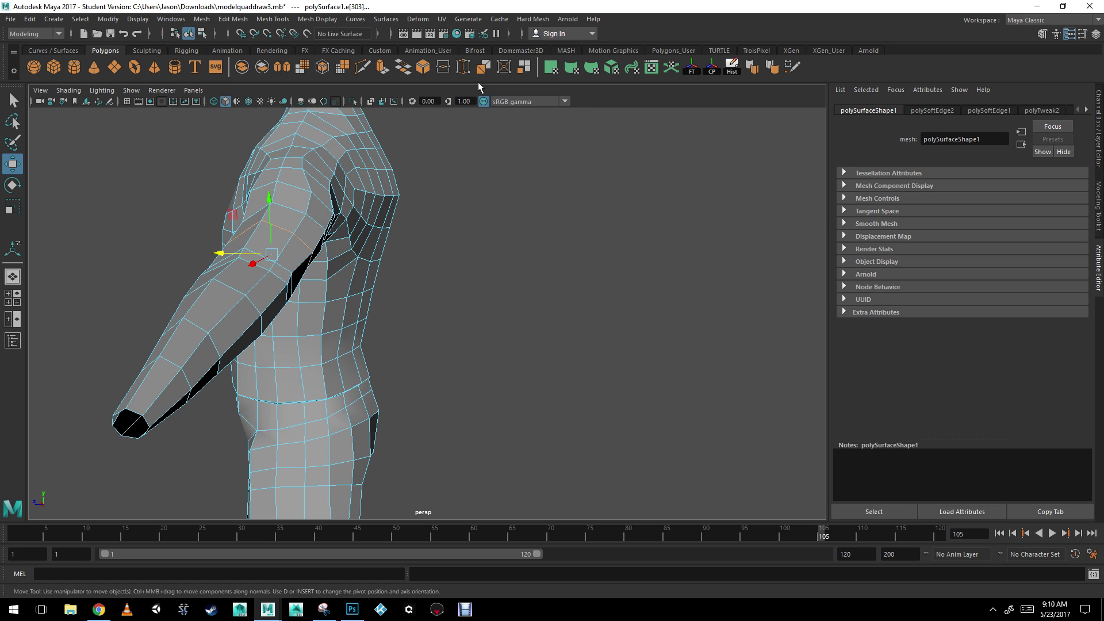
left_click(421, 68)
left_click_drag(409, 291, 357, 295, "alt")
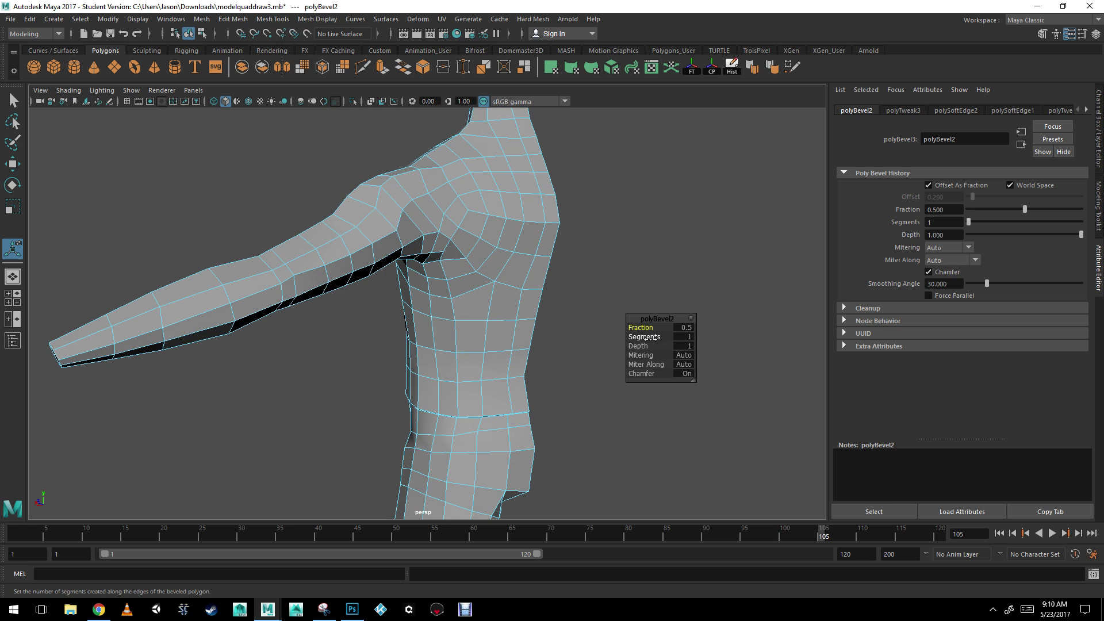
left_click_drag(642, 327, 650, 326)
left_click_drag(287, 290, 316, 286, "alt")
right_click_drag(316, 285, 431, 343, "alt")
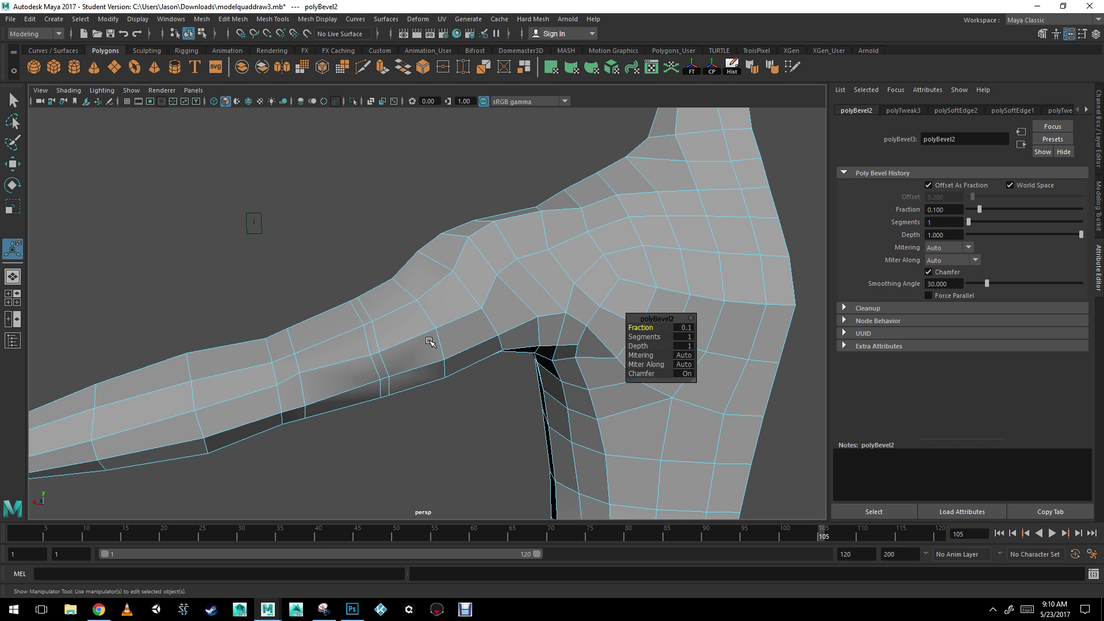
Step: Select one edge loop of the upper-arm bevel and reshape it into a stepped sleeve hem
left_click(383, 338)
left_click_drag(384, 342, 495, 380, "alt")
key("e")
key("r")
key("w")
left_click(468, 351)
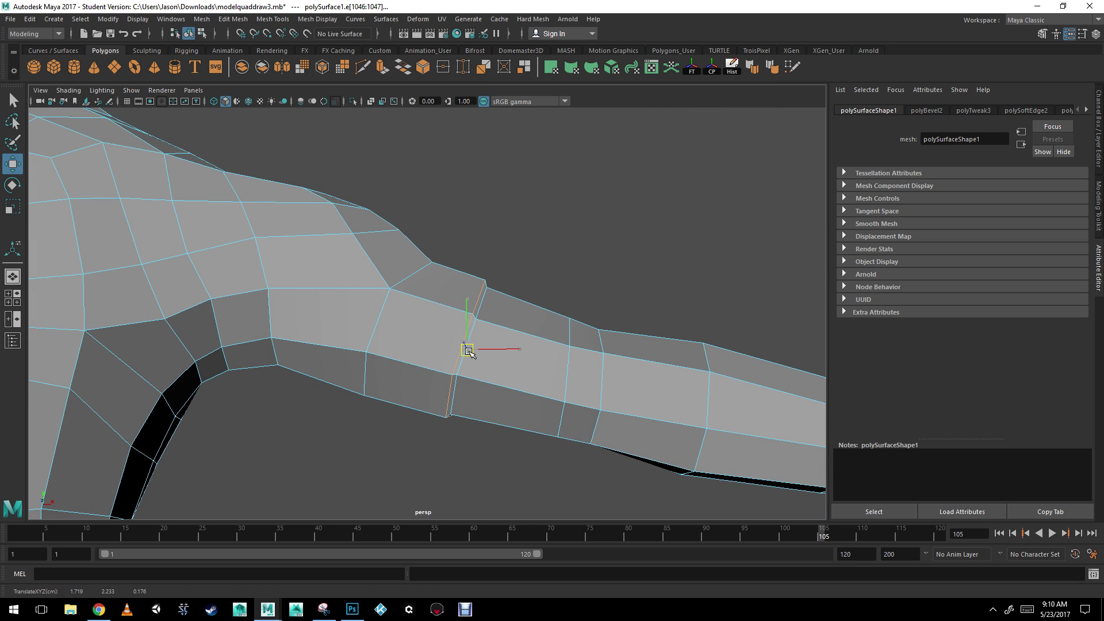
Step: Add the neighboring loop of the sleeve step to the selection and harden both loops
left_click(487, 298, "shift")
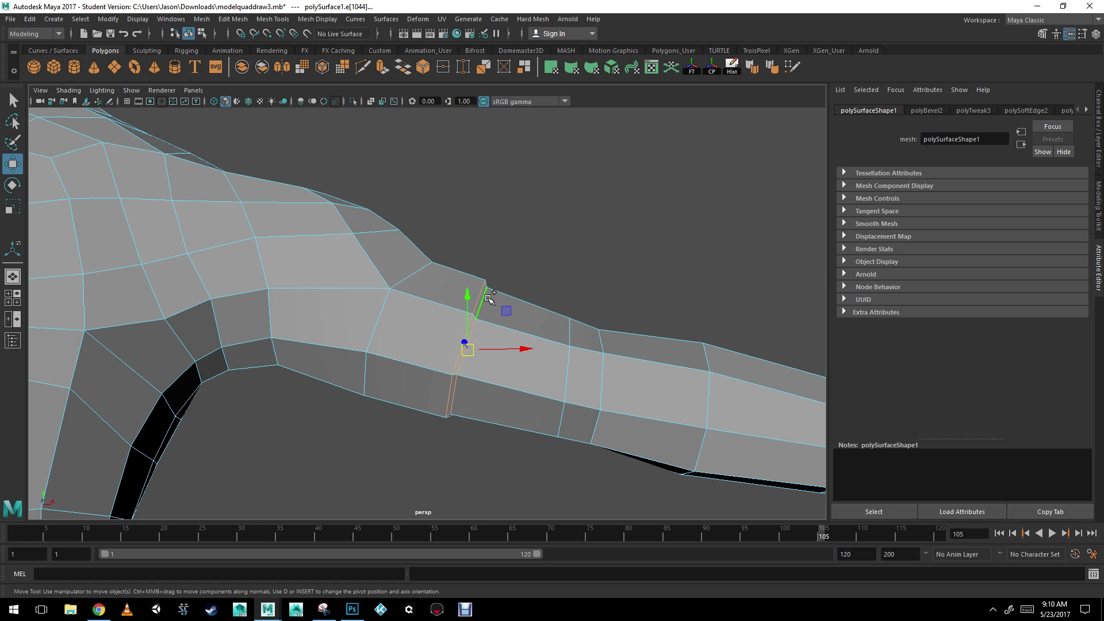
left_click_drag(524, 372, 429, 391, "alt")
middle_click_drag(429, 392, 506, 363, "alt")
left_click_drag(506, 362, 586, 341, "alt")
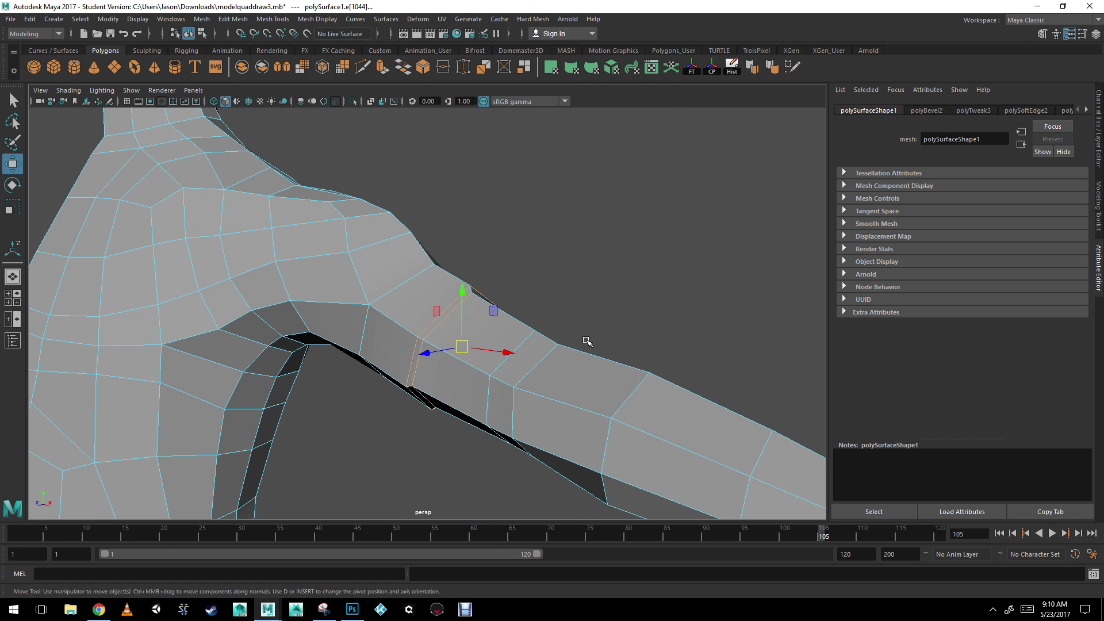
left_click(753, 67)
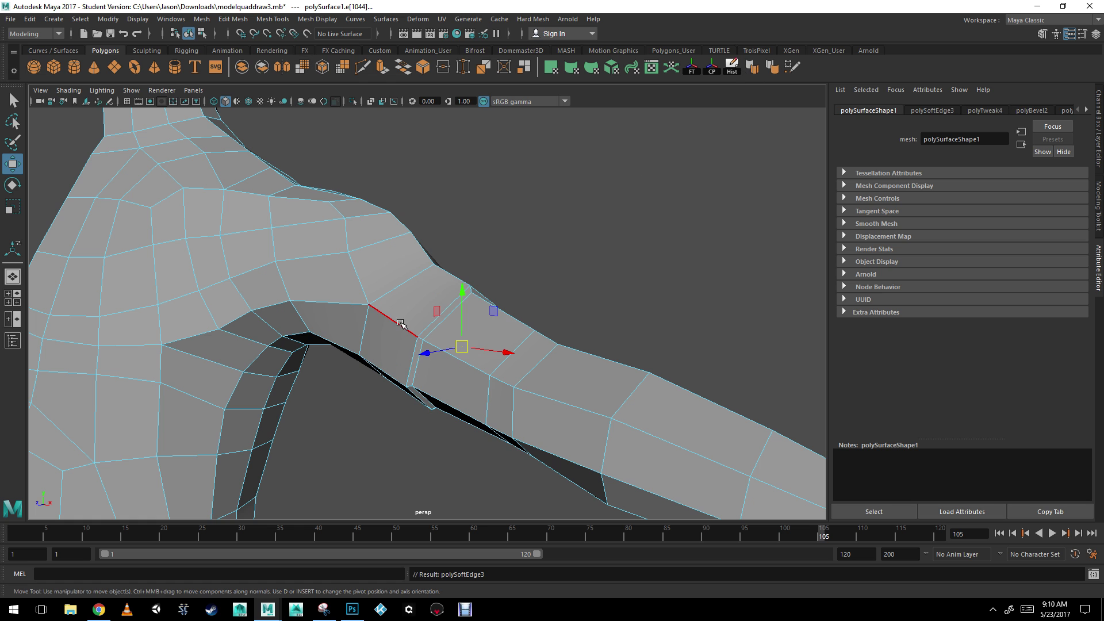
Step: Select the whole body mesh in object mode and soften all of its edges
left_click_drag(403, 325, 489, 319, "alt")
right_click_drag(385, 258, 443, 242)
left_click(452, 204)
scroll(452, 203, "down", 2)
left_click_drag(477, 287, 407, 290, "alt")
left_click(406, 291)
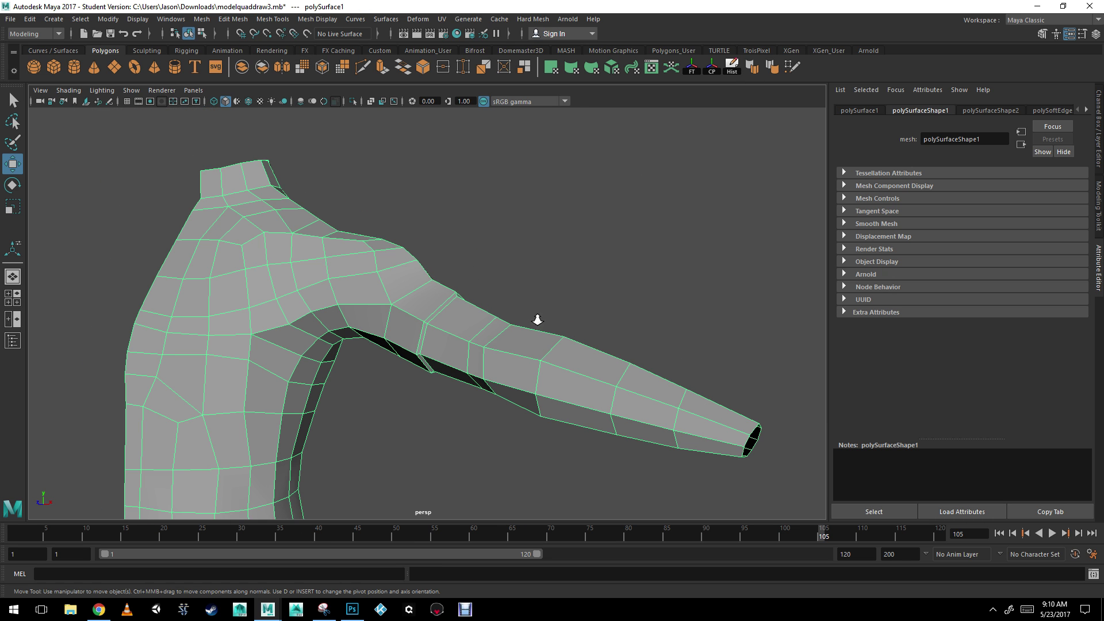
right_click_drag(537, 320, 635, 196, "alt")
middle_click_drag(635, 196, 657, 124, "alt")
left_click(771, 67)
right_click_drag(357, 288, 478, 201, "alt")
left_click_drag(478, 200, 488, 212, "alt")
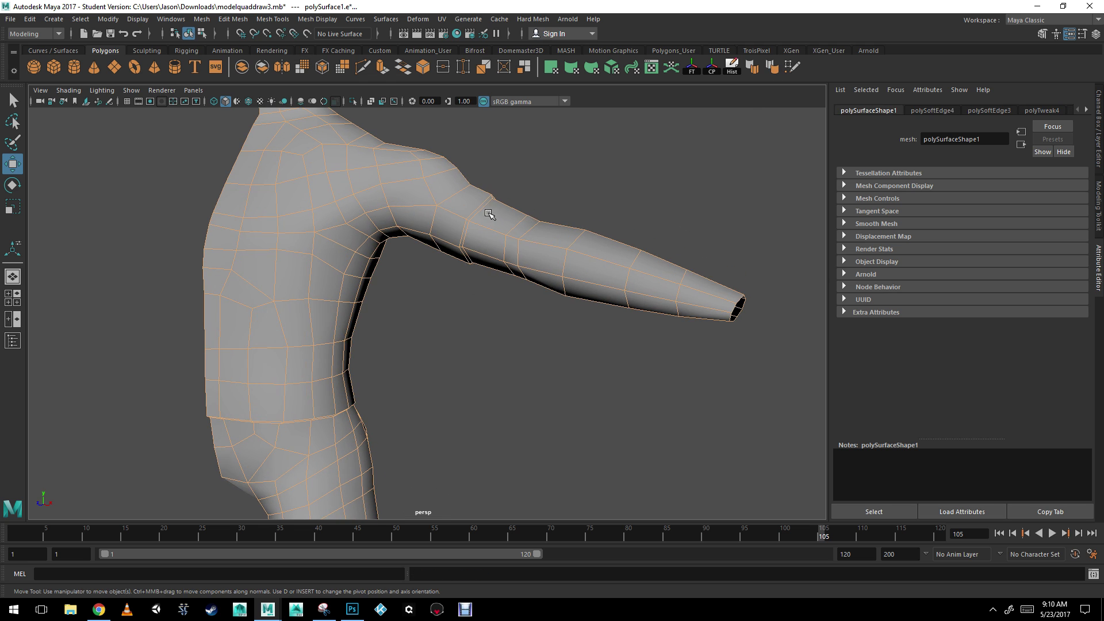
Step: Select the sleeve hem and waist hem edge loops, harden them, and return to object mode with nothing selected
right_click_drag(489, 212, 487, 183)
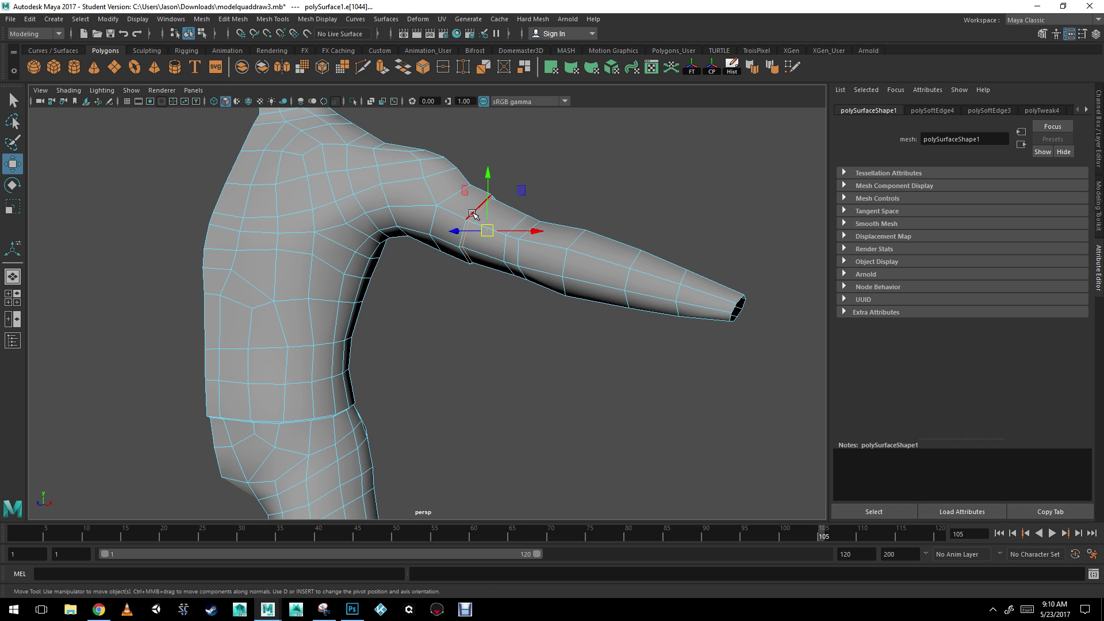
double_click(304, 420, "shift")
left_click_drag(308, 432, 278, 399, "alt")
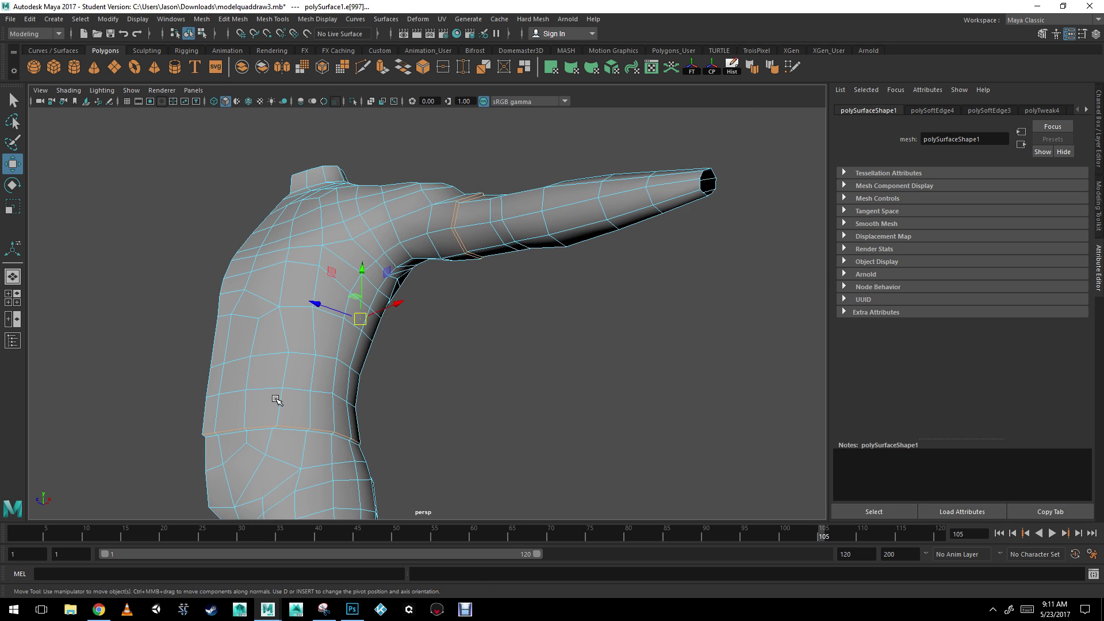
middle_click_drag(278, 399, 325, 209, "alt")
scroll(325, 209, "up", 5)
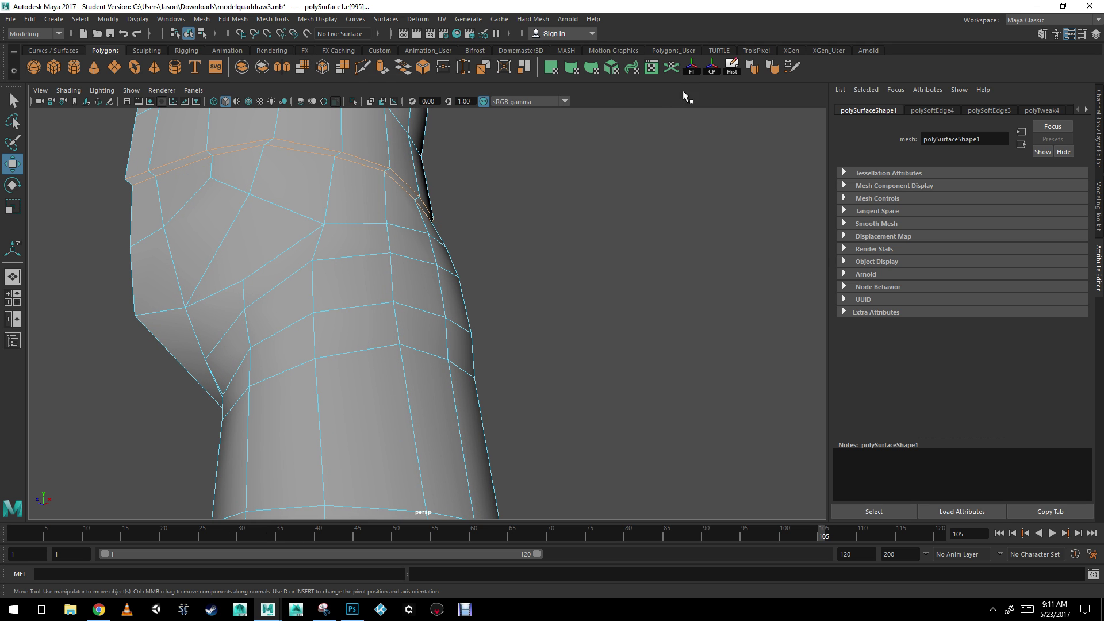
right_click_drag(556, 295, 325, 236, "alt")
middle_click_drag(379, 290, 399, 350, "alt")
left_click_drag(399, 350, 414, 382, "alt")
right_click(514, 180)
right_click_drag(514, 180, 606, 150)
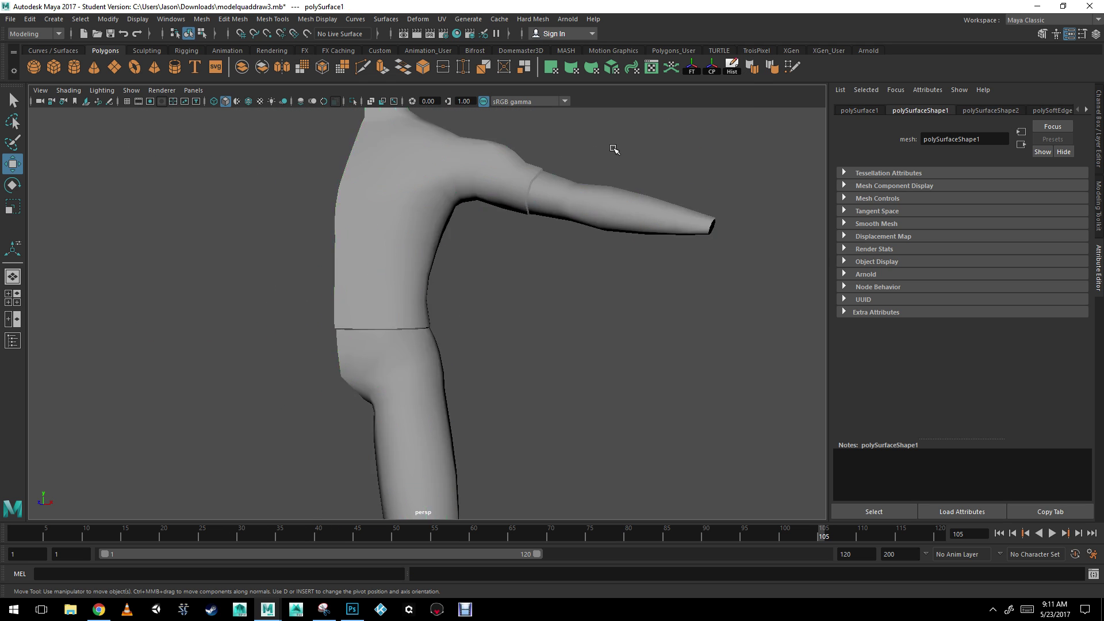
left_click(614, 149)
Step: Select the edges running around the base of the neck from front to back and bevel them
mouse_move(536, 233)
left_mouse_down("alt")
mouse_move(394, 261)
mouse_move(322, 232)
mouse_move(545, 242)
left_mouse_up("alt")
middle_click_drag(369, 136, 379, 263, "alt")
right_click_drag(380, 263, 439, 272, "alt")
left_click(405, 247)
middle_click_drag(404, 247, 466, 249, "alt")
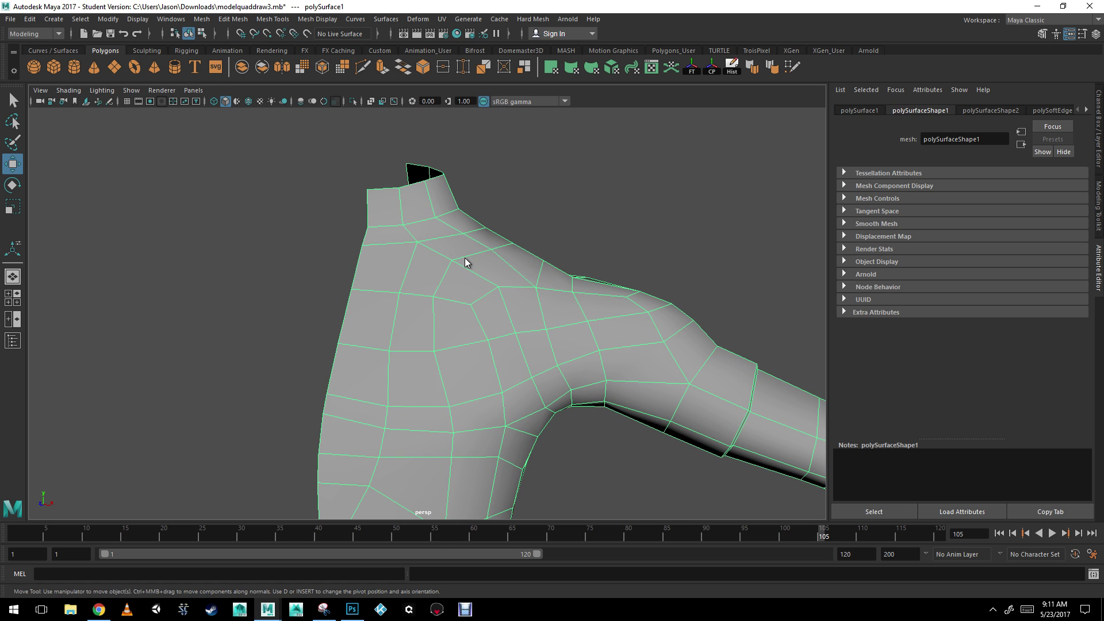
right_click_drag(465, 261, 463, 226)
left_click(387, 244)
left_click_drag(586, 265, 463, 270, "alt")
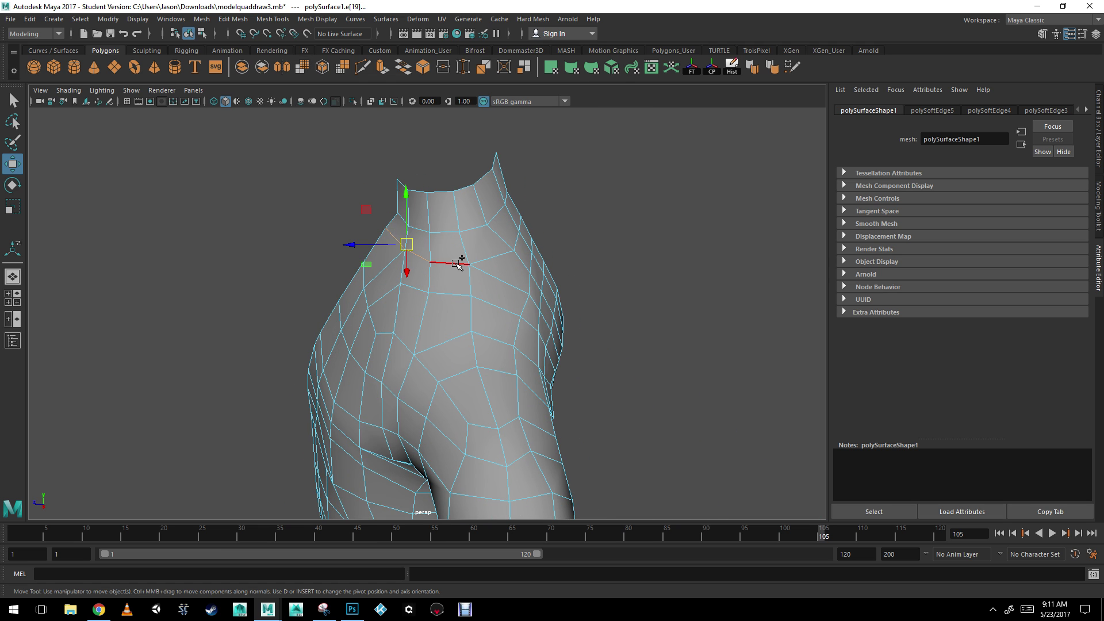
left_click_drag(547, 247, 465, 249, "alt")
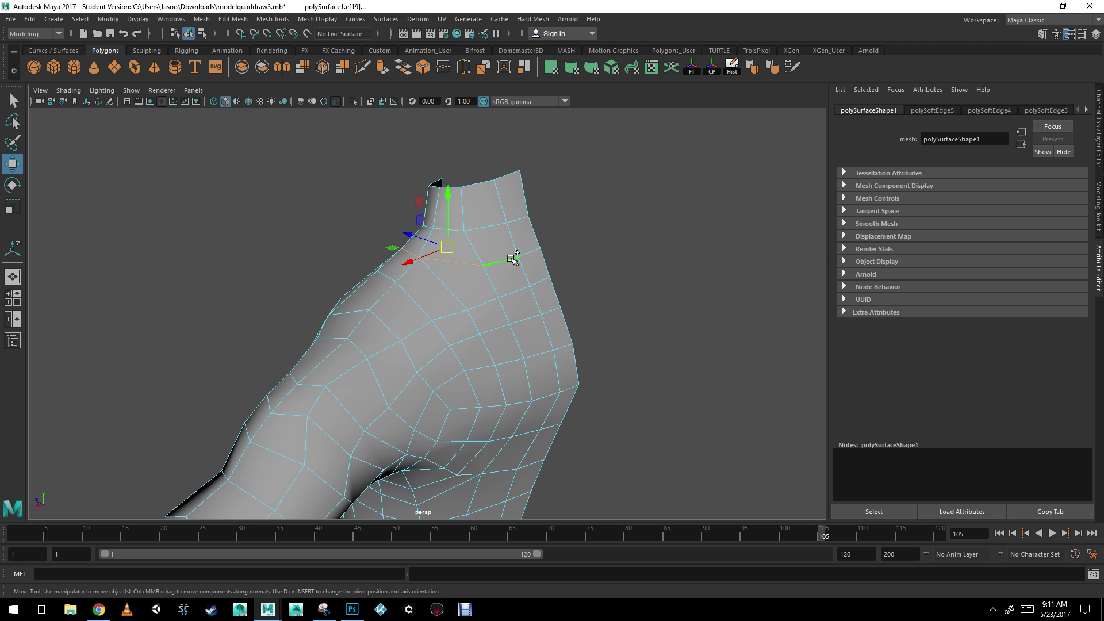
left_click_drag(516, 281, 650, 306, "alt")
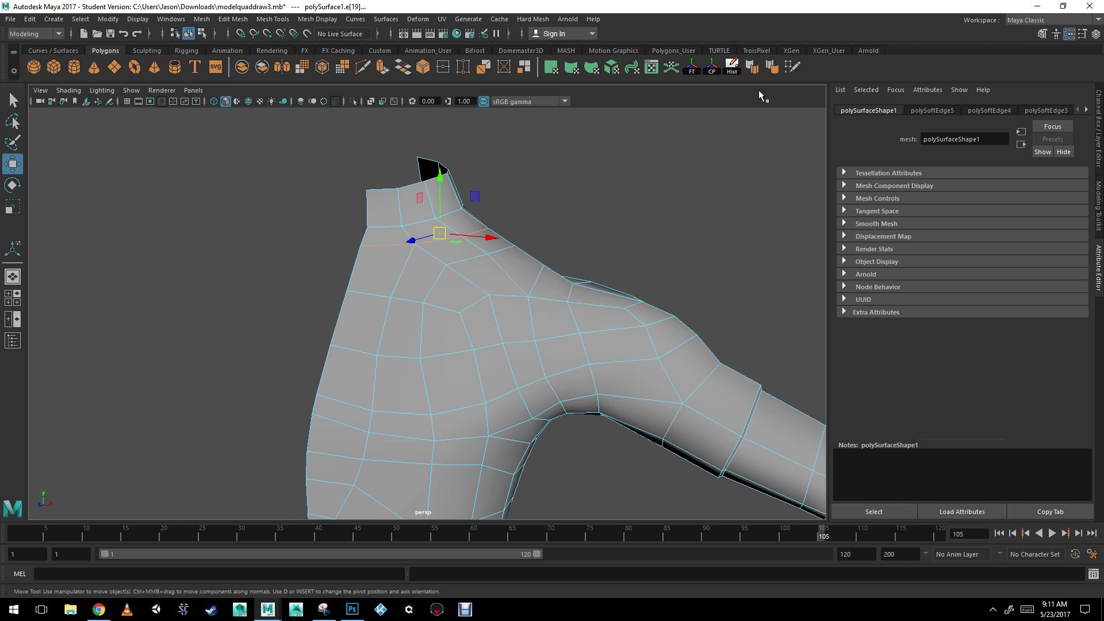
left_click(423, 67)
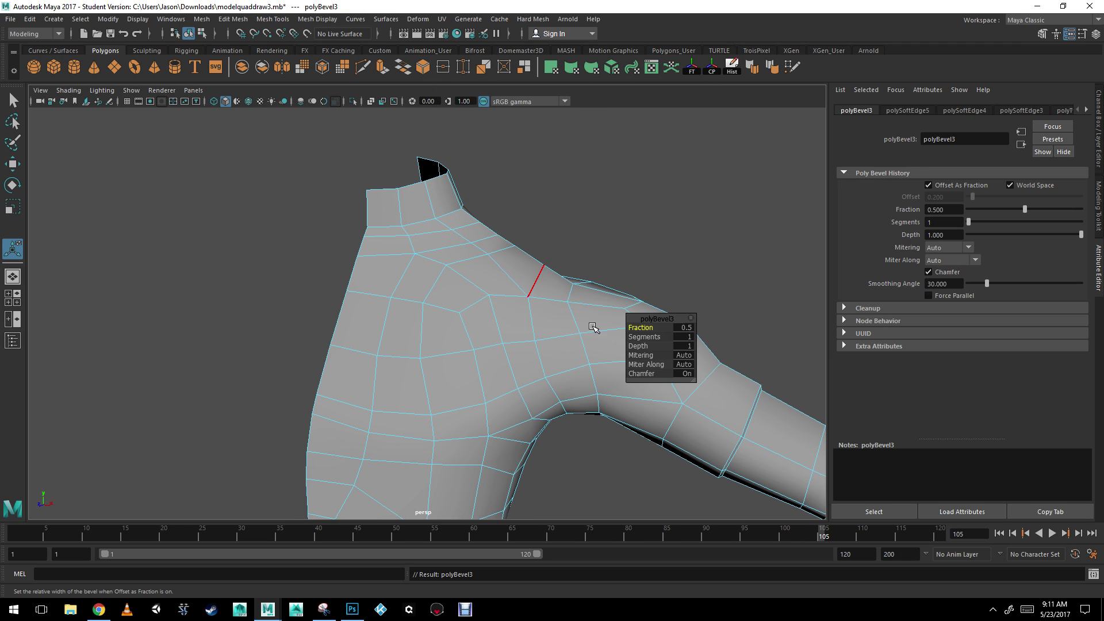
Step: Select one edge loop of the neck bevel and move it vertically to form a stepped neckline
left_click(439, 240)
left_click_drag(498, 244, 472, 271, "alt")
key("w")
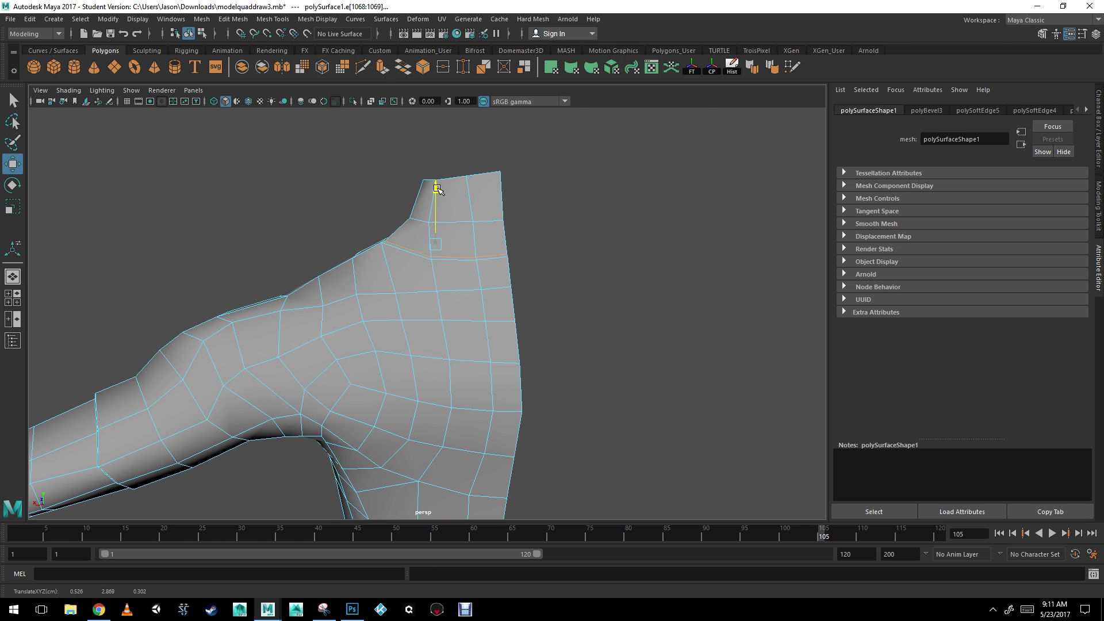
left_click_drag(437, 190, 503, 234, "alt")
Step: Add the other loop of the neckline step to the selection and harden both loops
left_click_drag(425, 259, 517, 320, "alt")
left_click(499, 230, "shift")
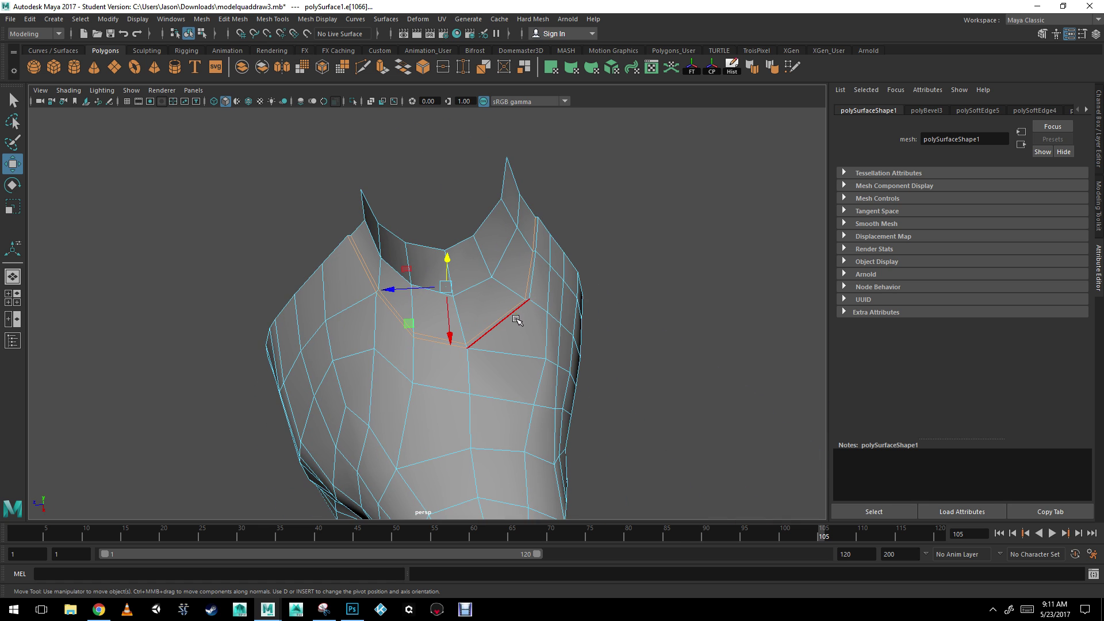
left_click(539, 244, "shift")
left_click(752, 68)
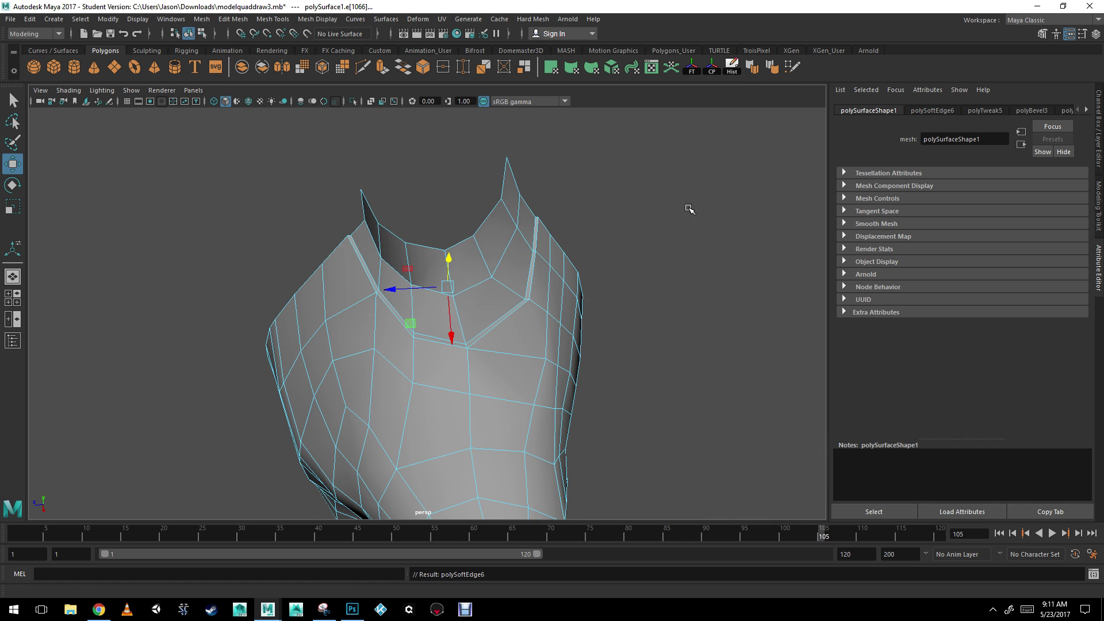
Step: Select the edges running down across the neckline at its front corner, above and below the step, and soften them
left_click_drag(494, 262, 525, 231, "alt")
right_click_drag(524, 229, 553, 216)
left_click_drag(704, 286, 493, 258, "alt")
right_click_drag(493, 259, 492, 226)
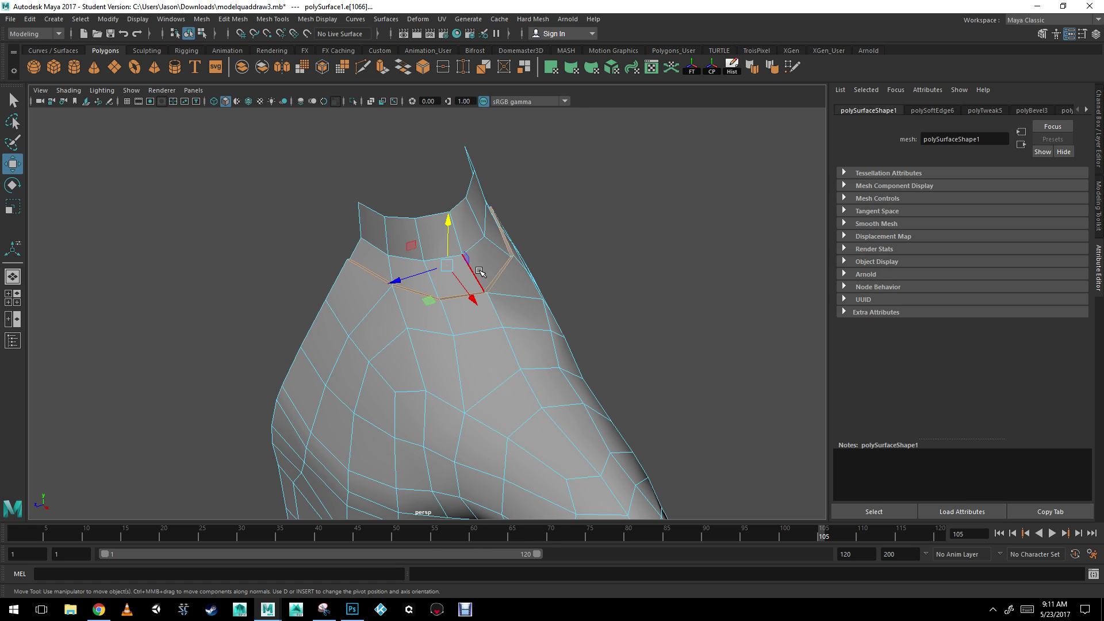
left_click(476, 272)
left_click_drag(495, 311, 495, 312)
scroll(493, 307, "up", 4)
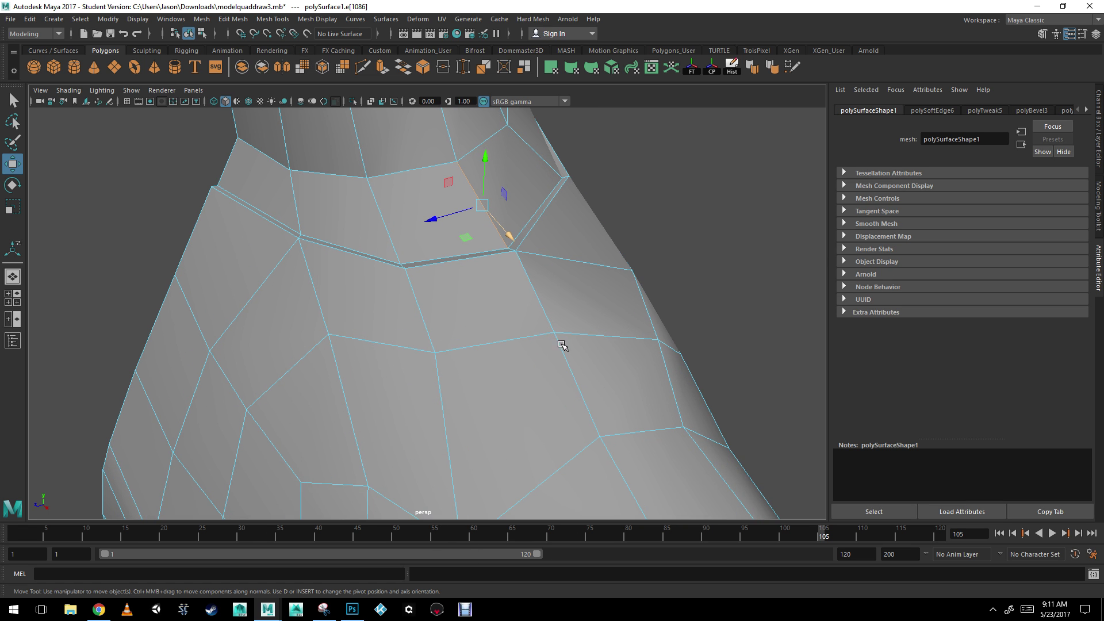
left_click(538, 301, "shift")
left_click_drag(518, 250, 496, 370, "alt")
key("q")
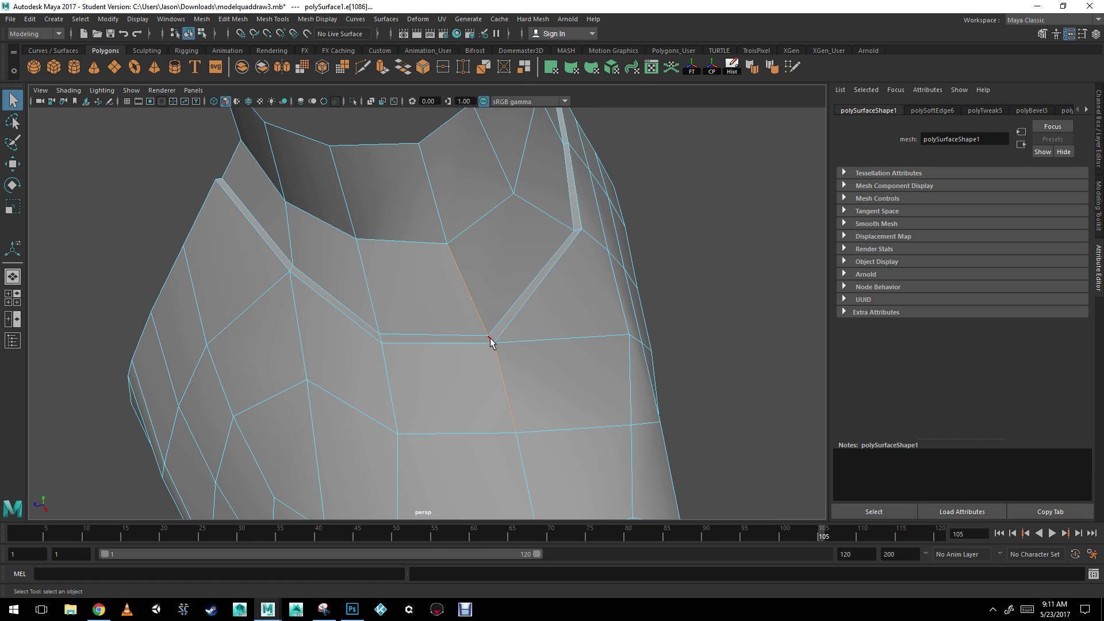
left_click(771, 68)
right_click_drag(554, 240, 525, 303)
left_click(684, 223)
Step: Select the edge loop around the neck and the loop running up it, soften them, and return to object mode
left_click_drag(419, 296, 469, 249, "alt")
right_click_drag(469, 248, 467, 212)
double_click(412, 228)
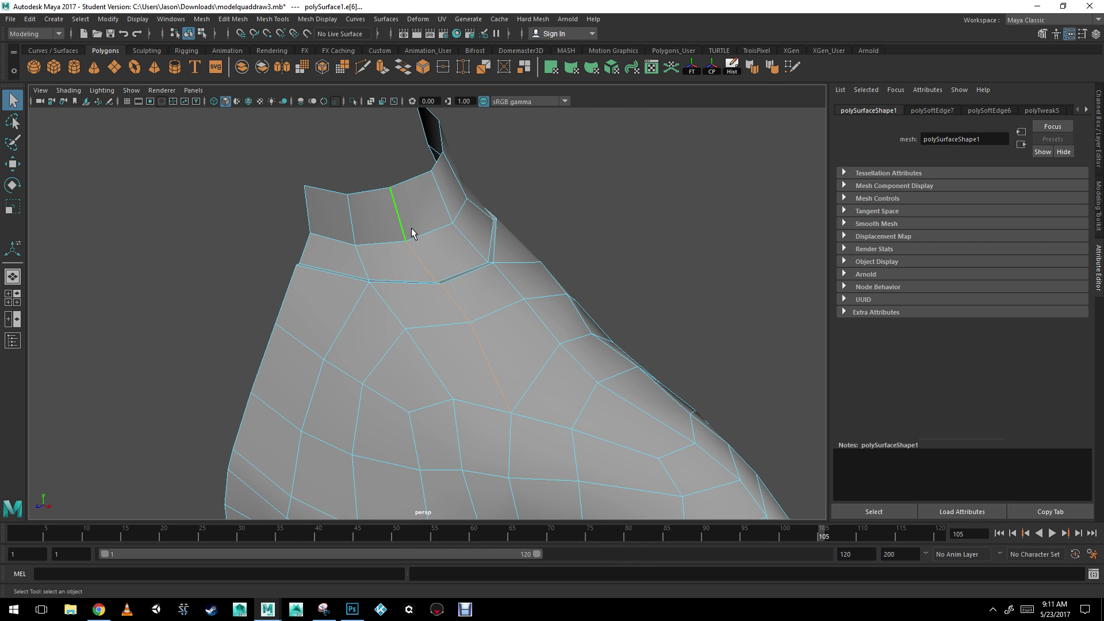
double_click(402, 242, "shift")
left_click(758, 75)
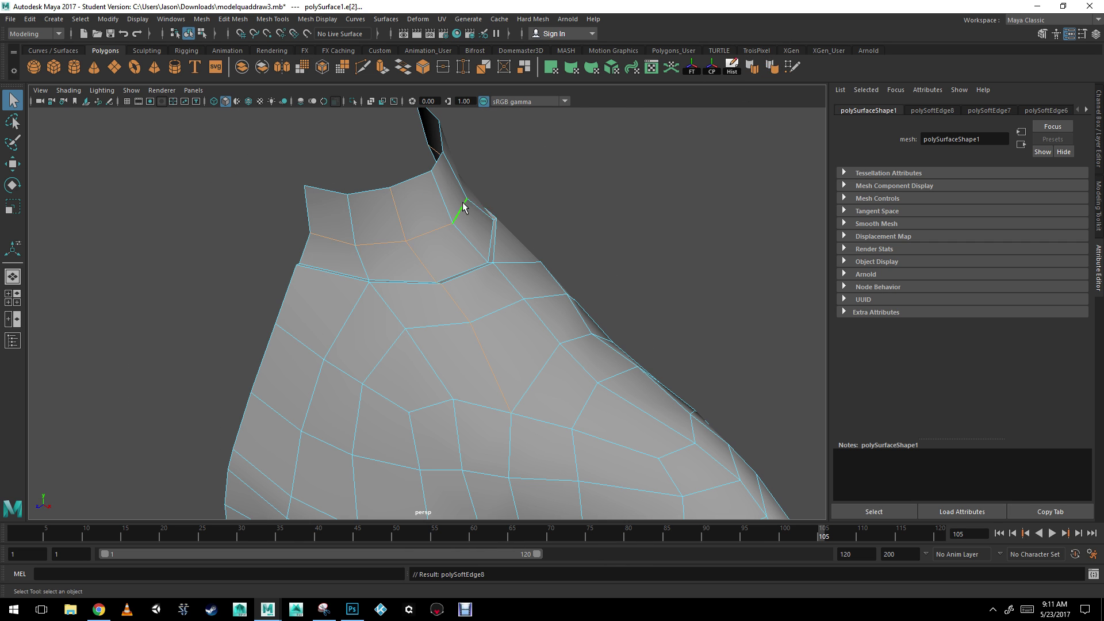
right_click_drag(460, 207, 500, 182)
left_click_drag(576, 278, 501, 241, "alt")
right_click_drag(578, 294, 551, 306, "alt")
middle_click_drag(551, 306, 594, 215, "alt")
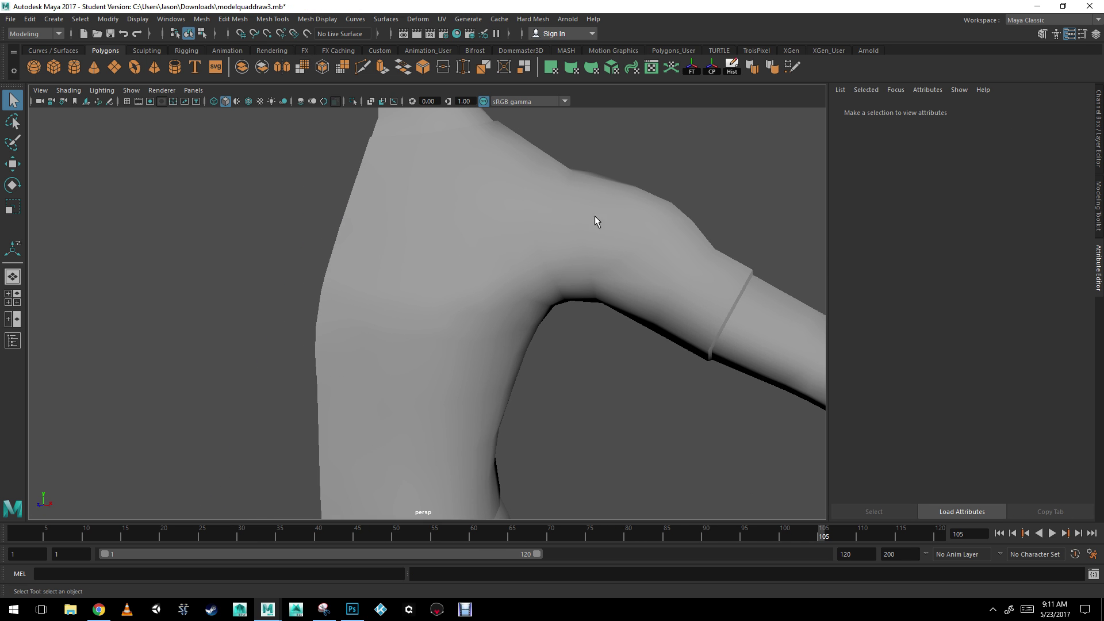
Step: Use Multi-Cut to insert an edge loop around the leg just below the existing loop above the knee
left_click_drag(619, 283, 525, 319, "alt")
left_click(520, 316)
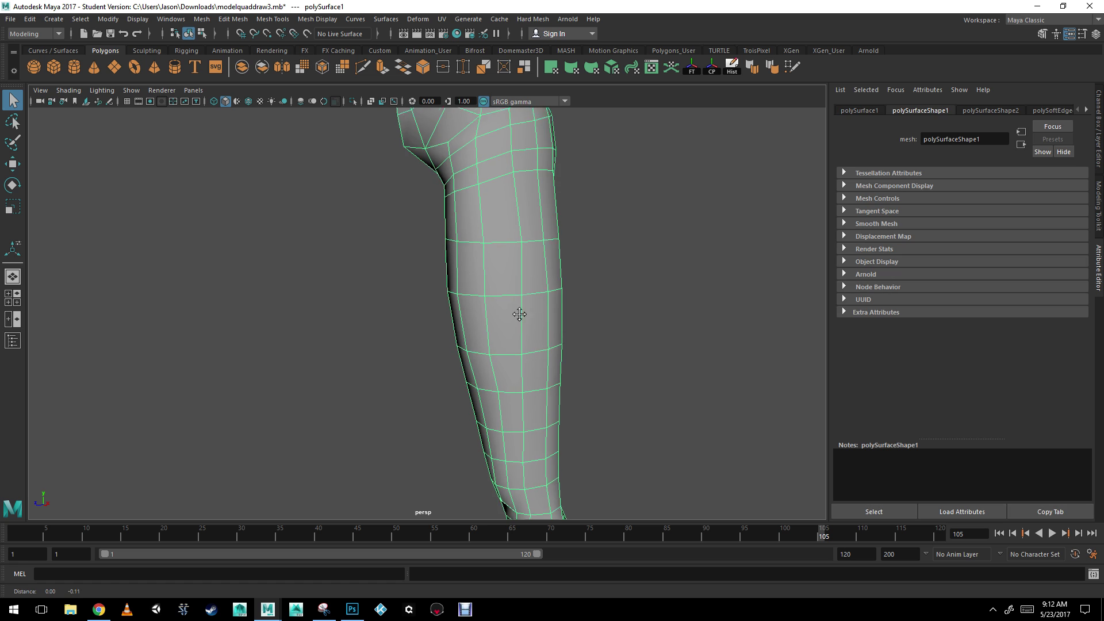
middle_click_drag(528, 287, 491, 251, "alt")
right_click_drag(490, 251, 468, 261, "alt")
left_click_drag(472, 328, 475, 266, "alt")
right_click_drag(475, 266, 516, 234)
left_click_drag(515, 291, 542, 298, "alt")
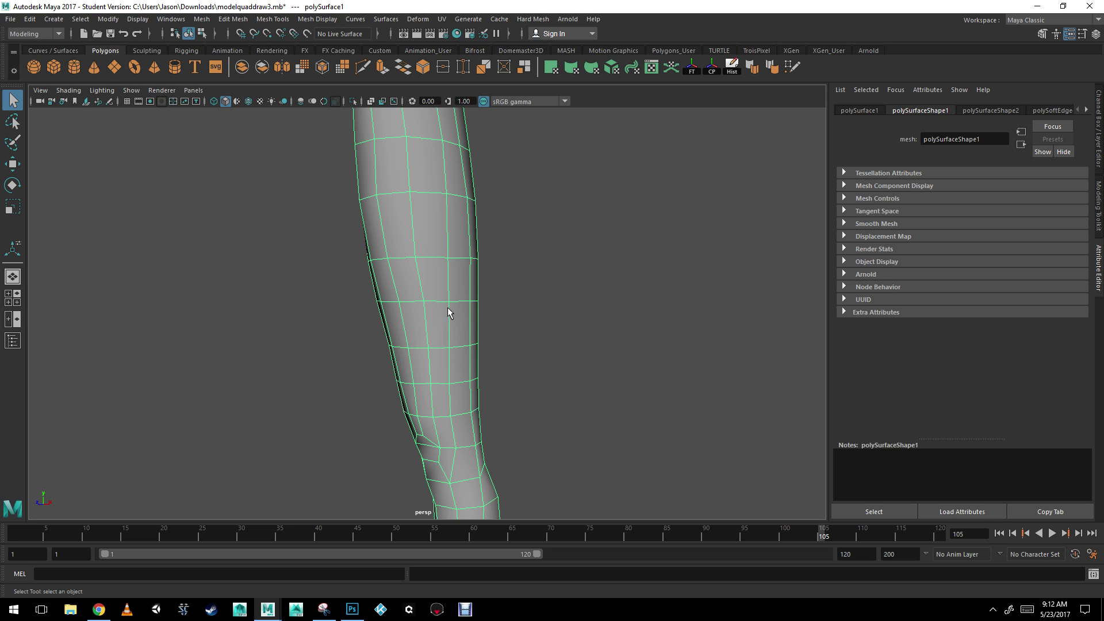
left_click(362, 67)
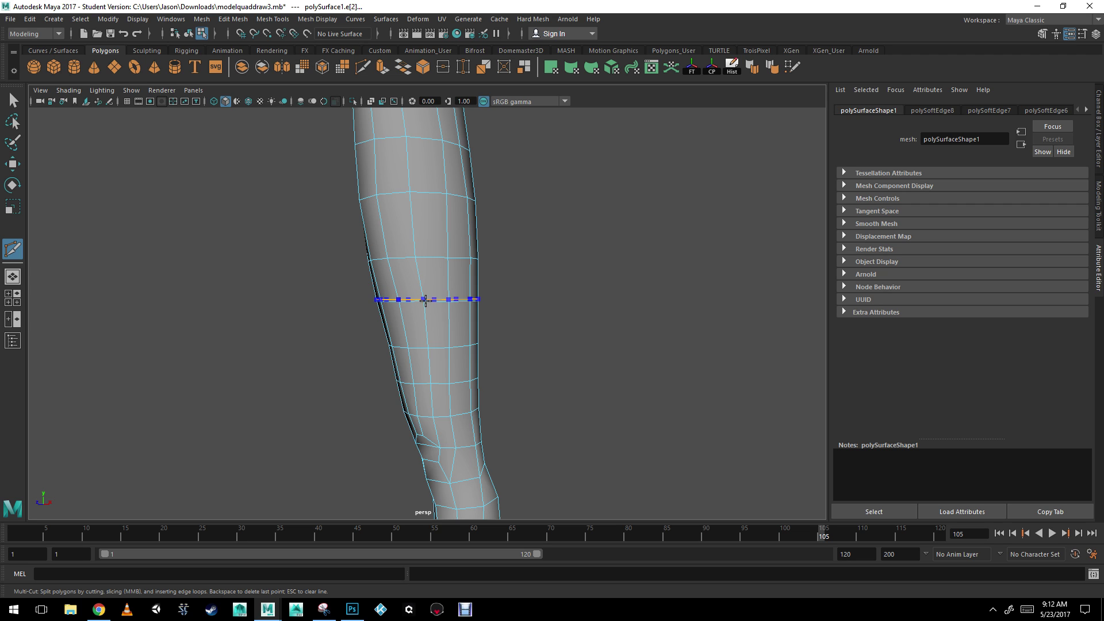
left_click(426, 305, "ctrl")
key("w")
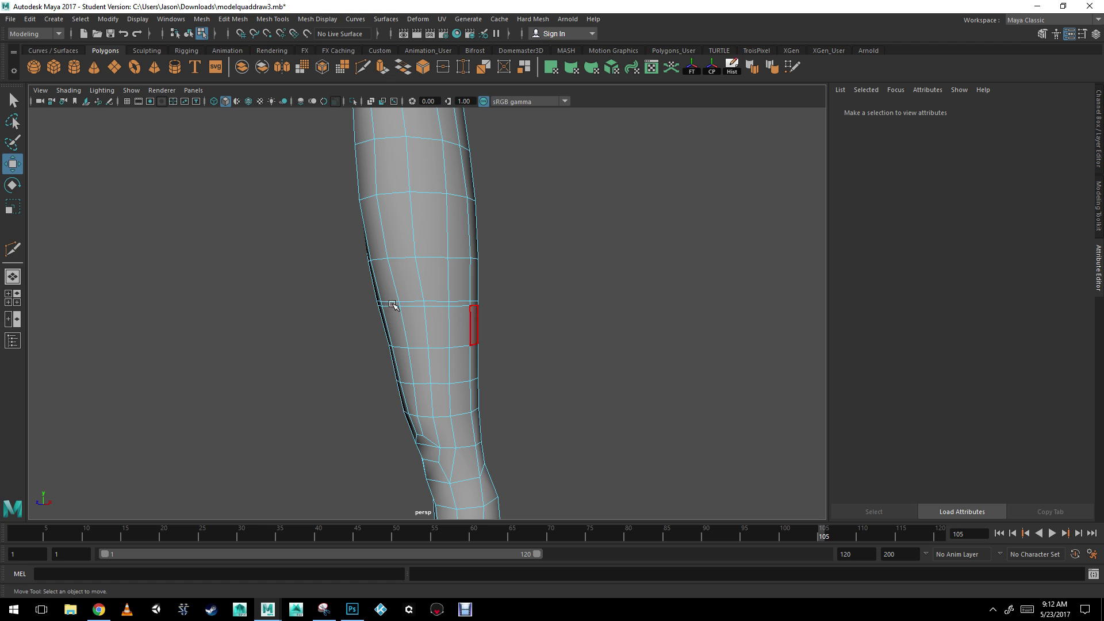
Step: Select the upper loop of the close pair above the knee and scale it outward as a shorts hem
scroll(387, 305, "up", 5)
double_click(452, 287)
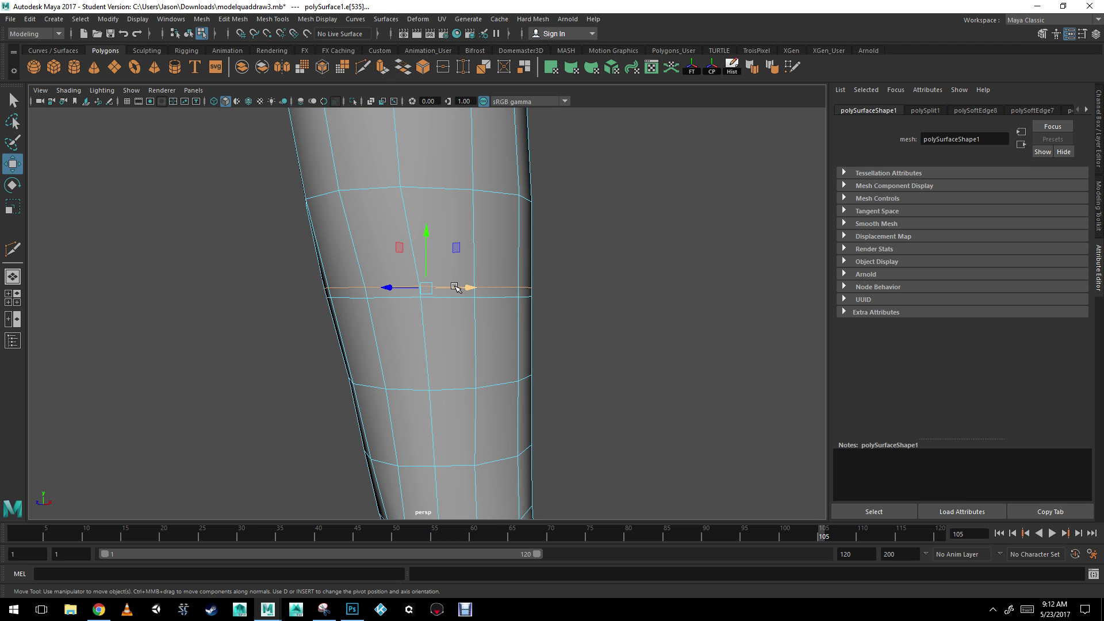
key("e")
key("r")
mouse_move(453, 320)
left_mouse_down("alt")
mouse_move(443, 339)
mouse_move(448, 322)
left_mouse_up("alt")
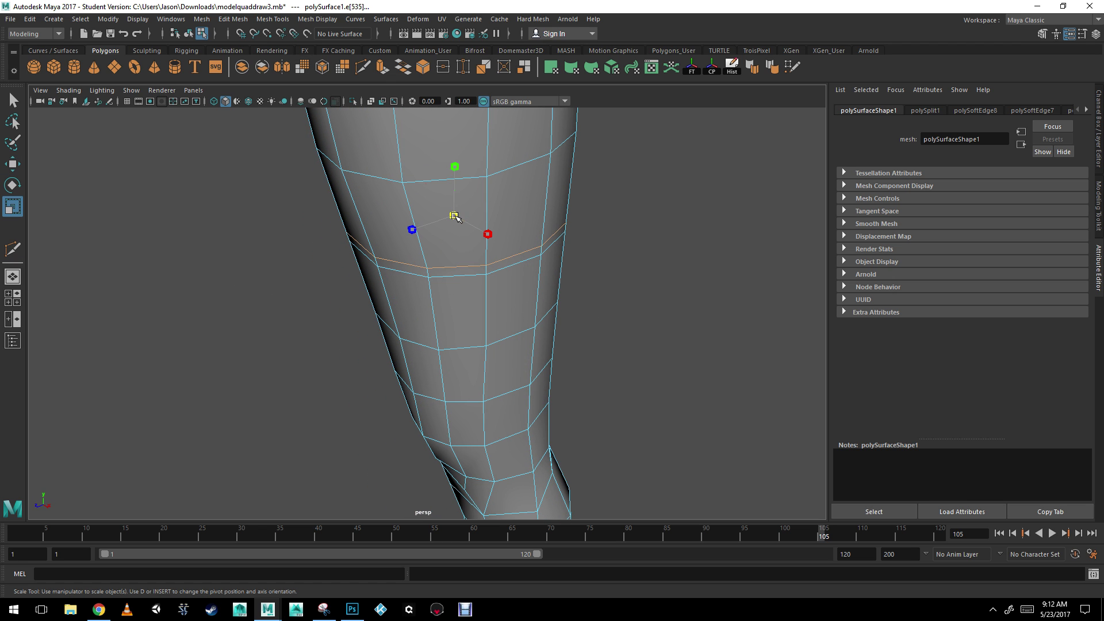
left_click_drag(454, 216, 494, 241, "alt")
Step: Fine-tune the scale of the shorts hem loop and move it vertically to shape the step
key("w")
key("e")
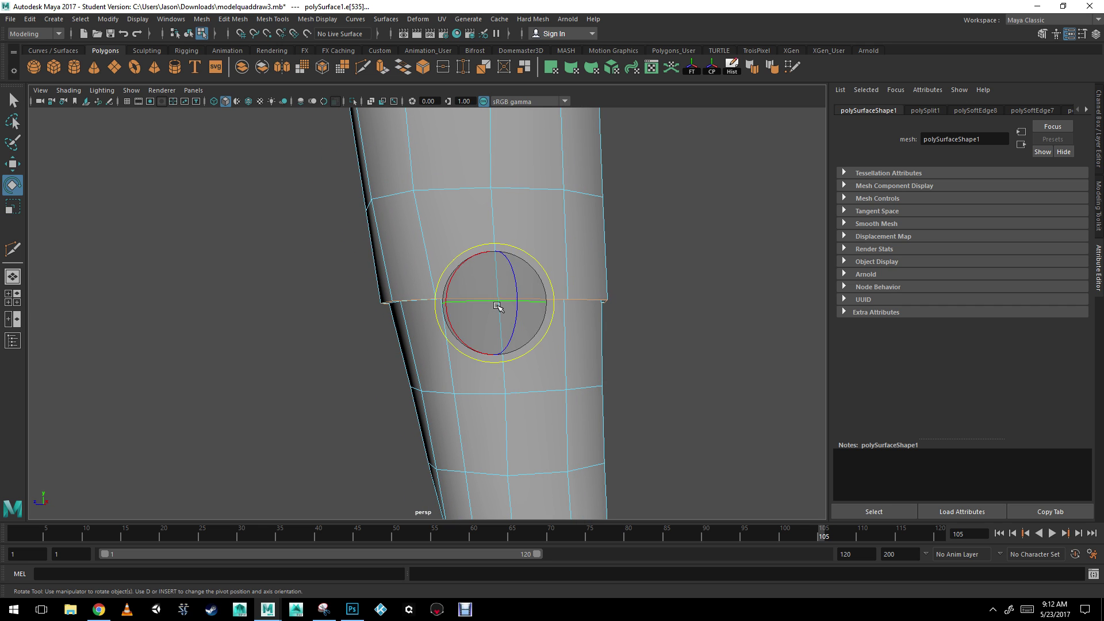
key("r")
left_click_drag(498, 302, 496, 302)
key("w")
left_click_drag(496, 253, 495, 252)
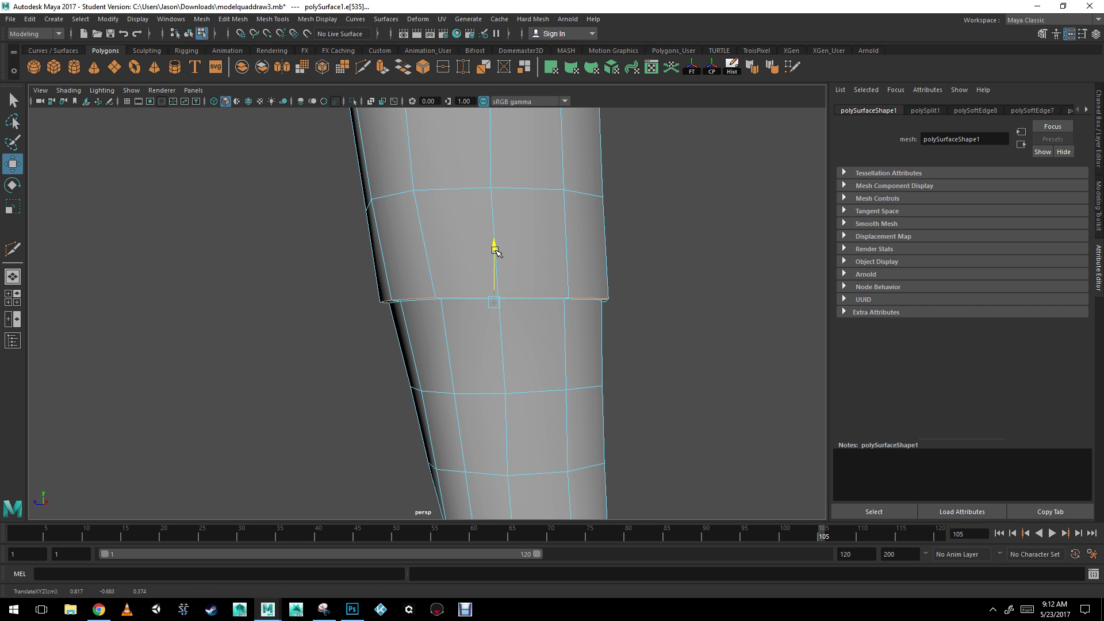
left_click_drag(506, 323, 512, 306, "alt")
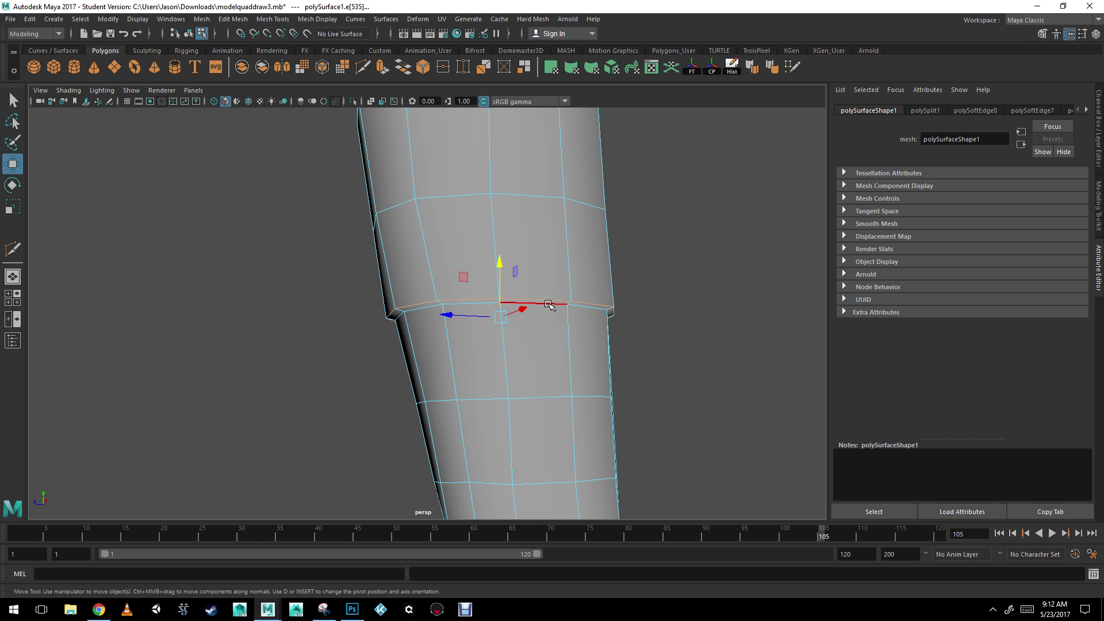
Step: Harden the selected shorts hem loop and return to object mode with nothing selected
left_click_drag(718, 253, 630, 259, "alt")
left_click(752, 67)
right_click_drag(675, 227, 732, 211)
left_click(791, 231)
right_click_drag(708, 322, 439, 320, "alt")
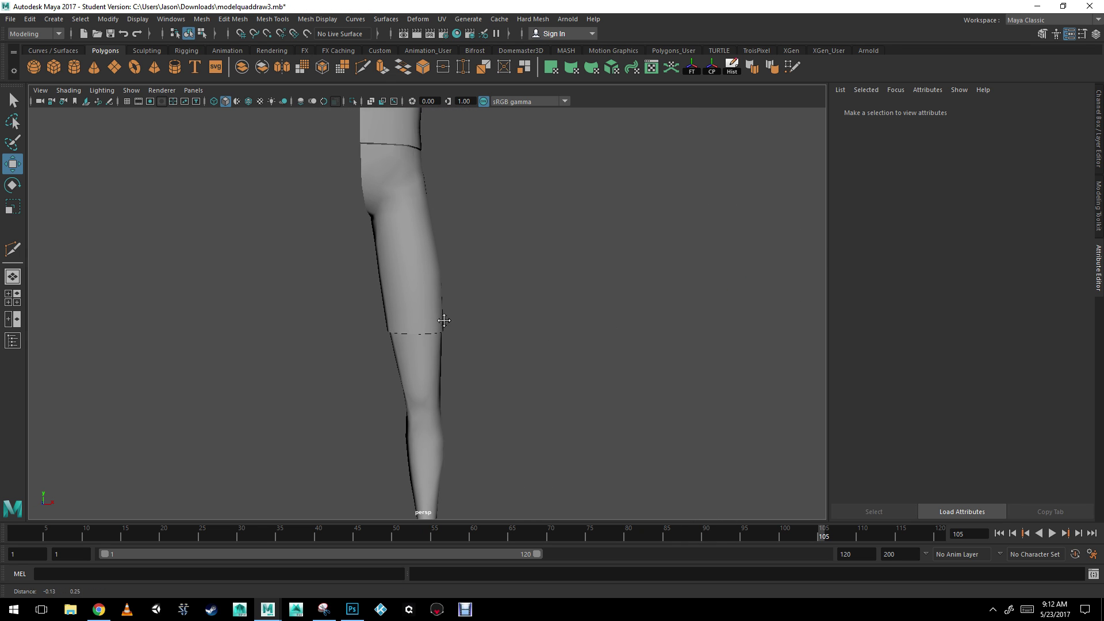
Step: Insert an edge loop around the lower leg just above the existing mid-shin loop with Multi-Cut
left_click_drag(438, 320, 490, 246, "alt")
right_click_drag(490, 246, 423, 273, "alt")
middle_click_drag(483, 310, 492, 117, "alt")
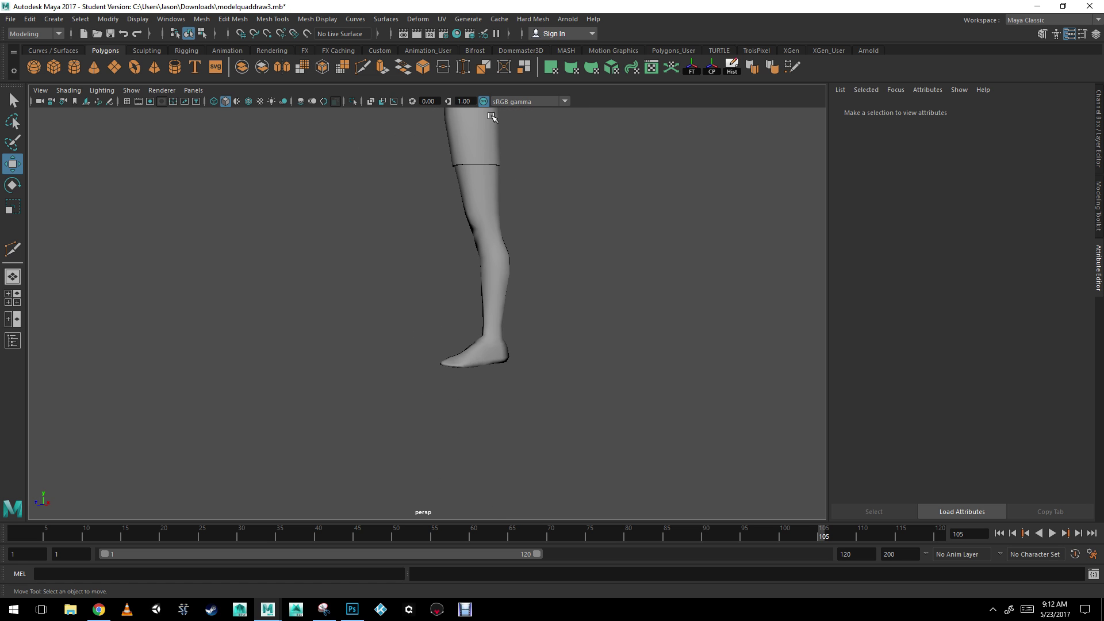
right_click_drag(517, 288, 725, 345, "alt")
middle_click_drag(532, 299, 517, 339, "alt")
middle_click_drag(502, 239, 476, 320, "alt")
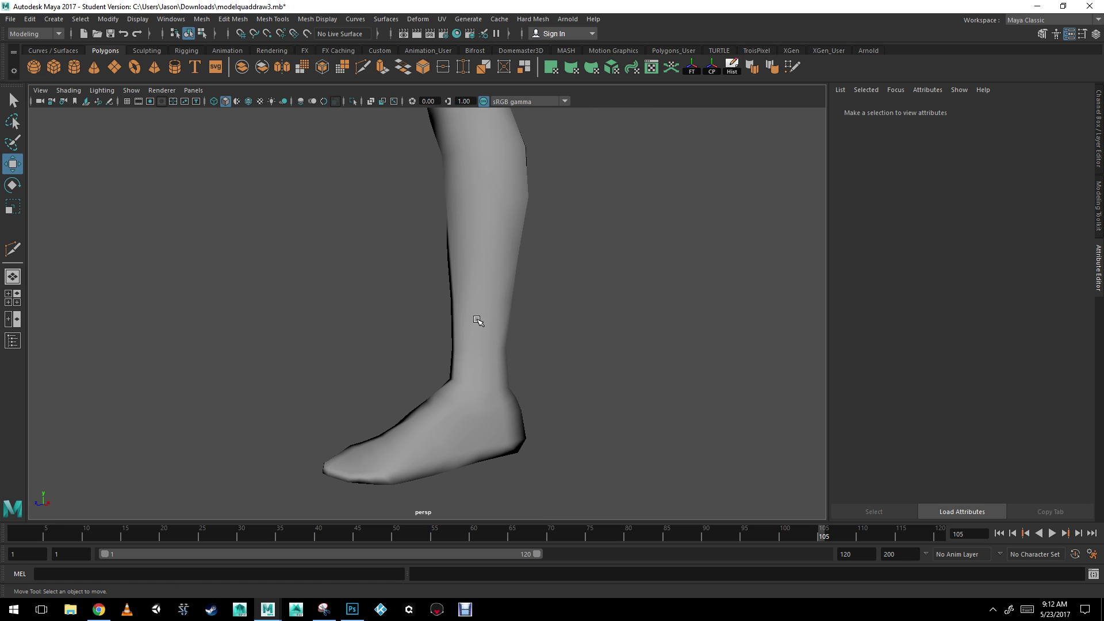
left_click(476, 320)
right_click_drag(477, 319, 554, 281, "alt")
left_click(362, 67)
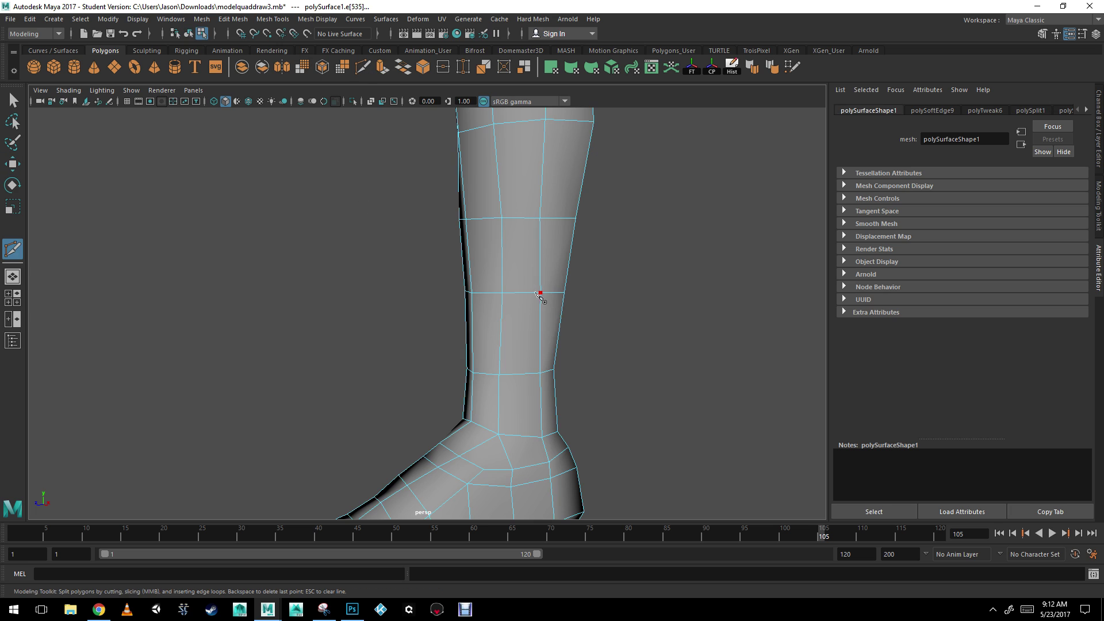
left_click(539, 287, "ctrl")
Step: Scale the lower loop of the shin pair outward and move it up slightly to form a raised cuff
key("w")
key("e")
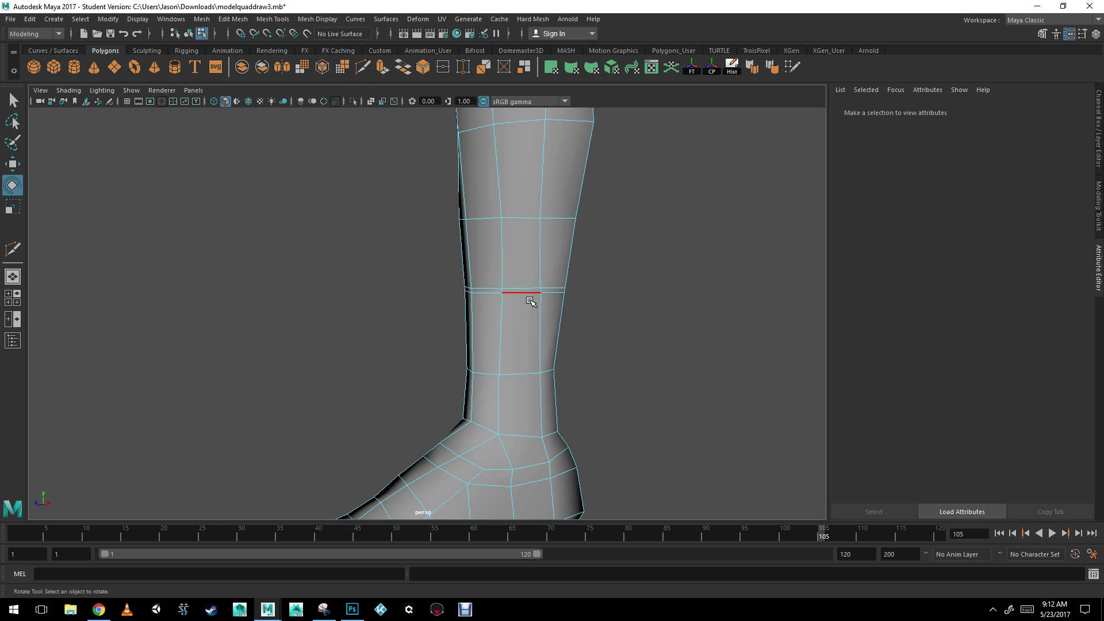
key("r")
left_click_drag(530, 296, 519, 294, "alt")
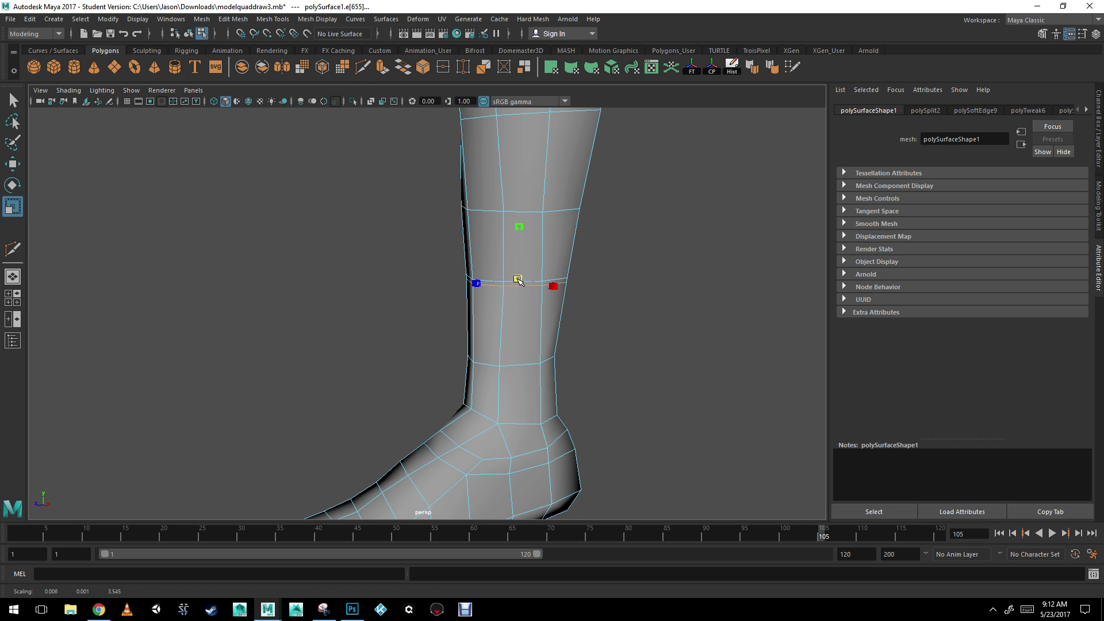
key("w")
left_click_drag(519, 222, 519, 220)
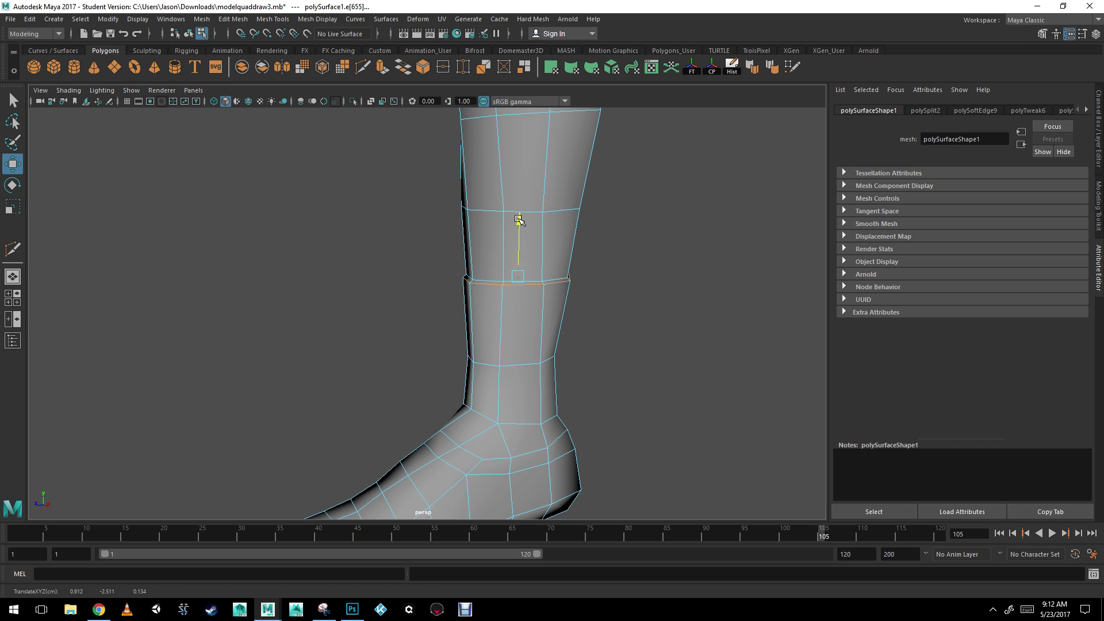
Step: Select the edge loop just above the ankle and scale it slightly outward
key("e")
key("r")
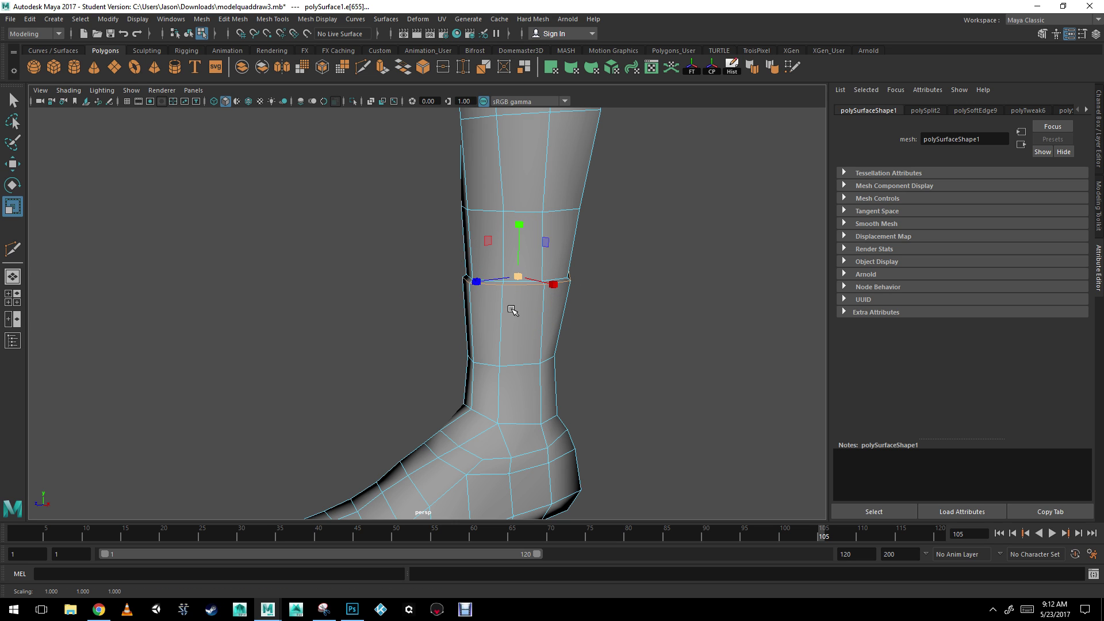
double_click(513, 361)
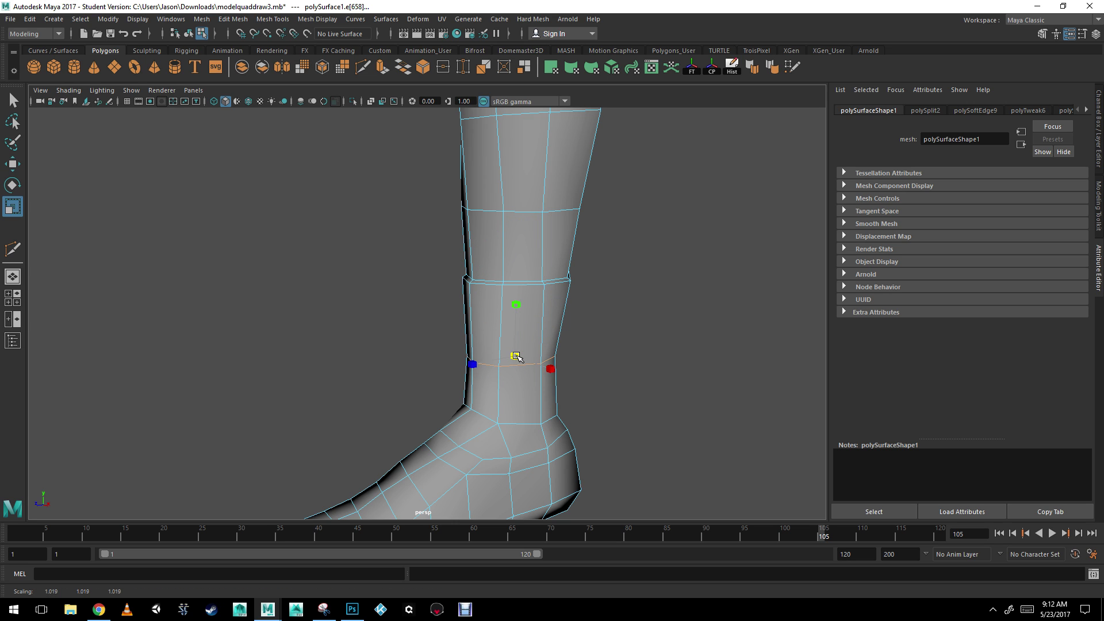
Step: Select the outer edge loop of the shin cuff, harden it, and return to object mode with nothing selected
right_click_drag(486, 338, 605, 222, "alt")
double_click(598, 257)
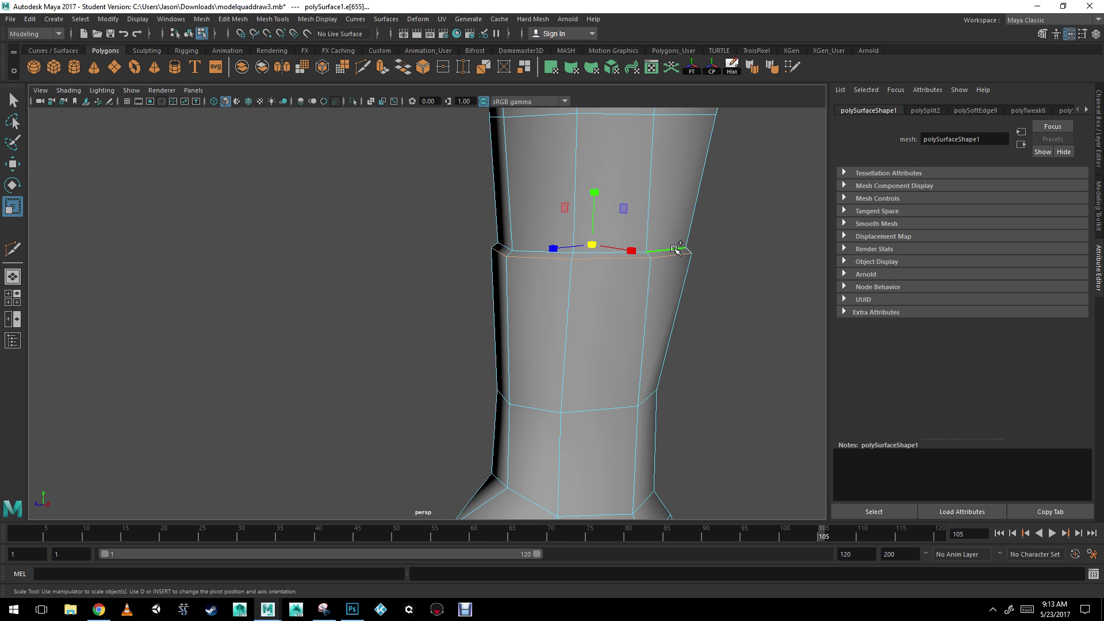
right_click_drag(654, 196, 702, 176)
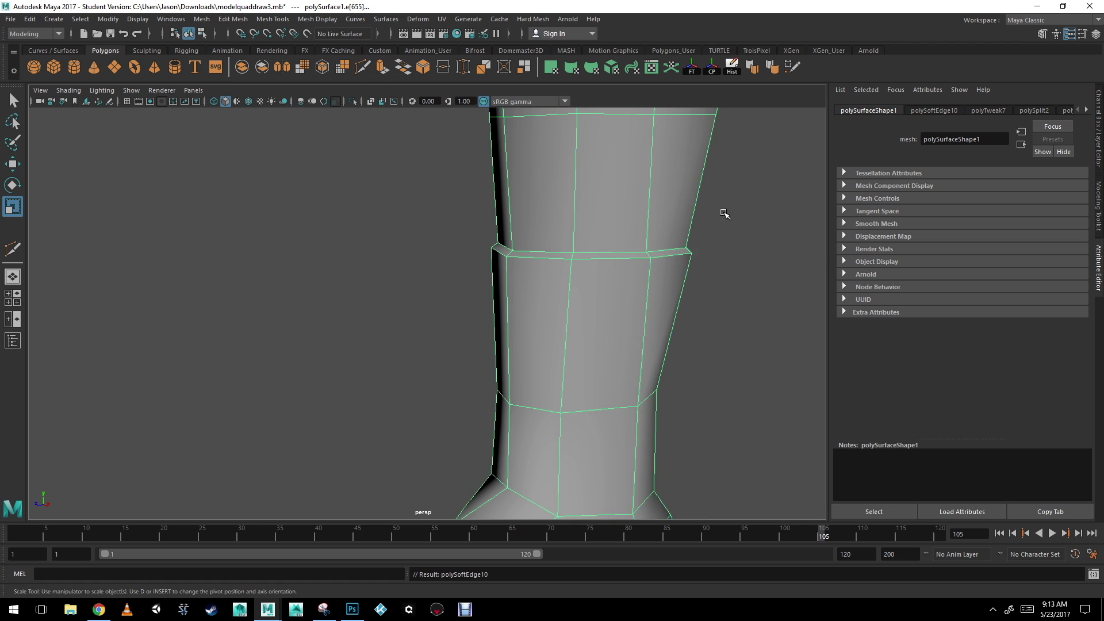
left_click(723, 210)
Step: Examine the shaded mesh from shin to sleeve to check the cuff, shorts hem, waist hem and sleeve hem
right_click_drag(712, 219, 562, 287, "alt")
left_click_drag(562, 282, 589, 326, "alt")
right_click_drag(590, 326, 495, 345, "alt")
key("ctrl+z")
left_click_drag(495, 345, 512, 328, "alt")
left_click(616, 299)
left_click_drag(601, 253, 579, 365, "alt")
middle_click_drag(563, 394, 572, 339, "alt")
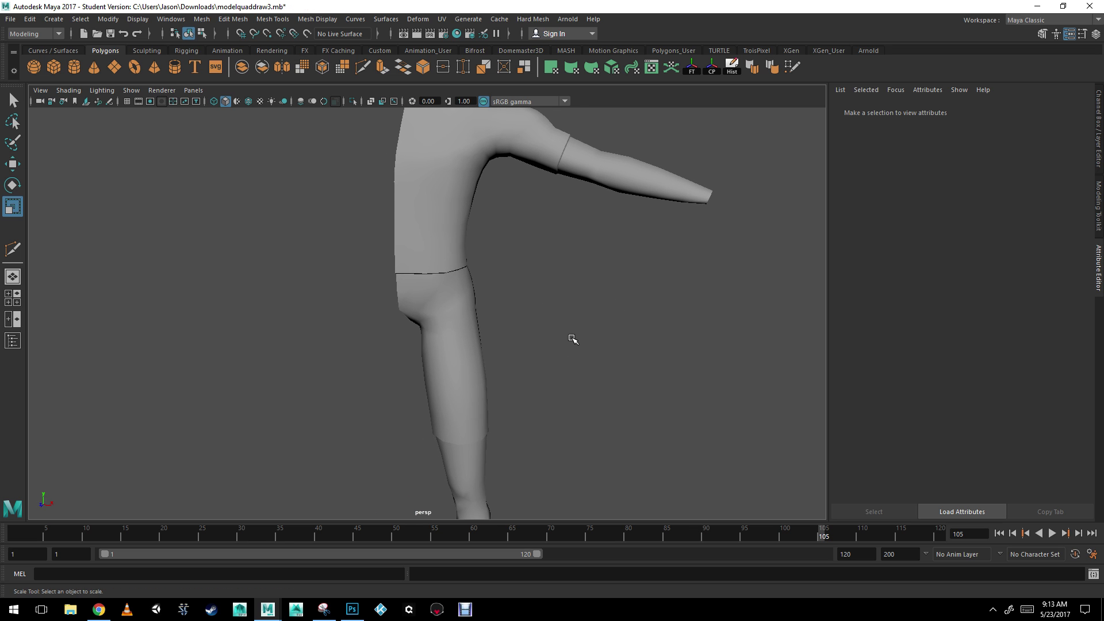